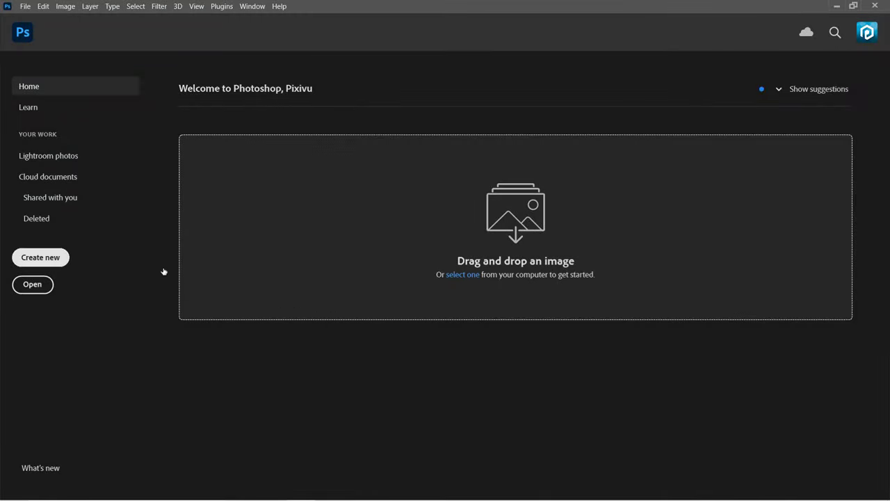
Create a new white document, 3000 × 2000 px at 300 pixels/inch
click(54, 260)
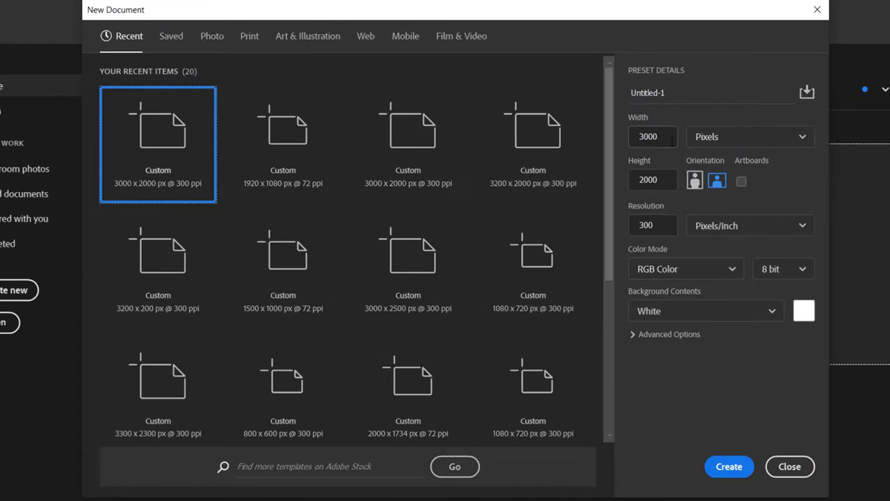
double_click(600, 132)
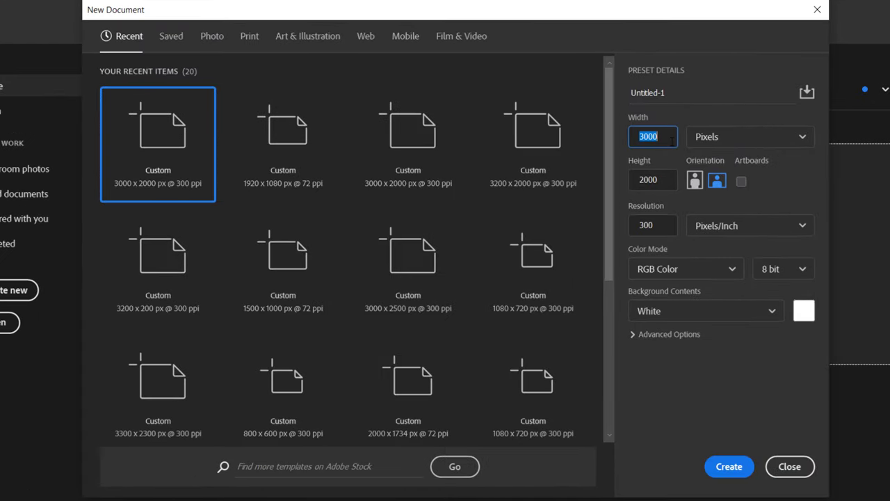
double_click(671, 181)
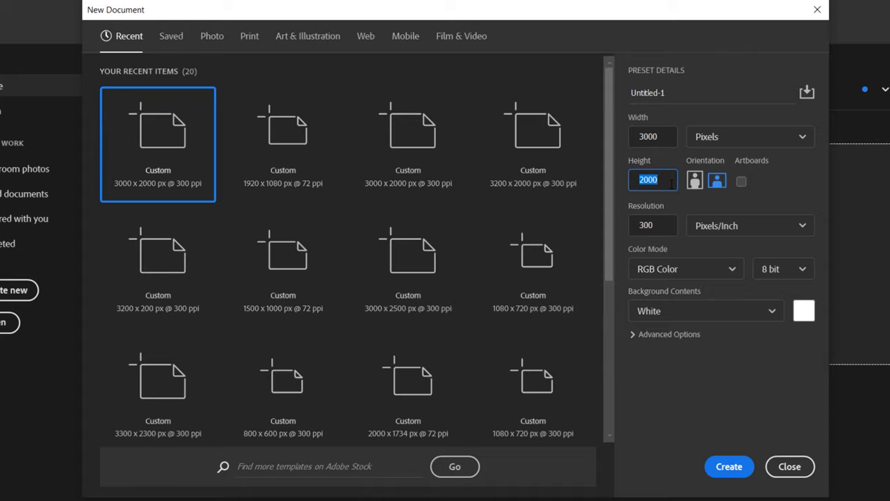
click(662, 225)
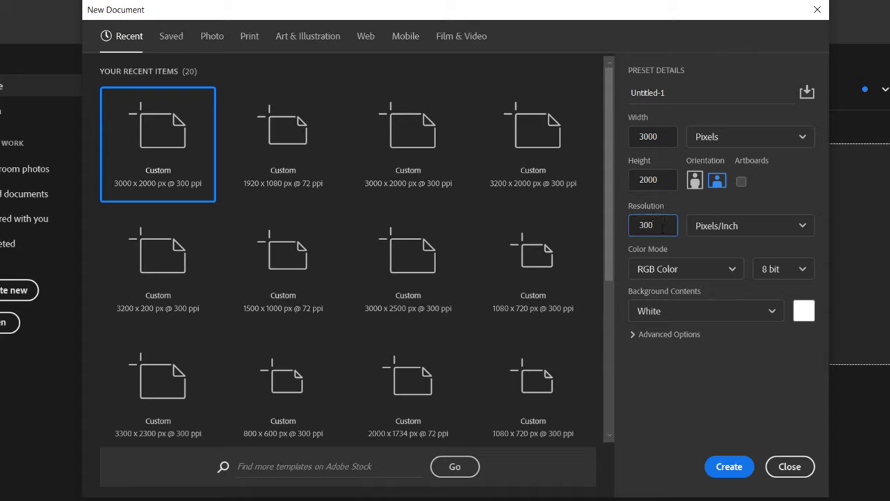
click(655, 282)
click(729, 466)
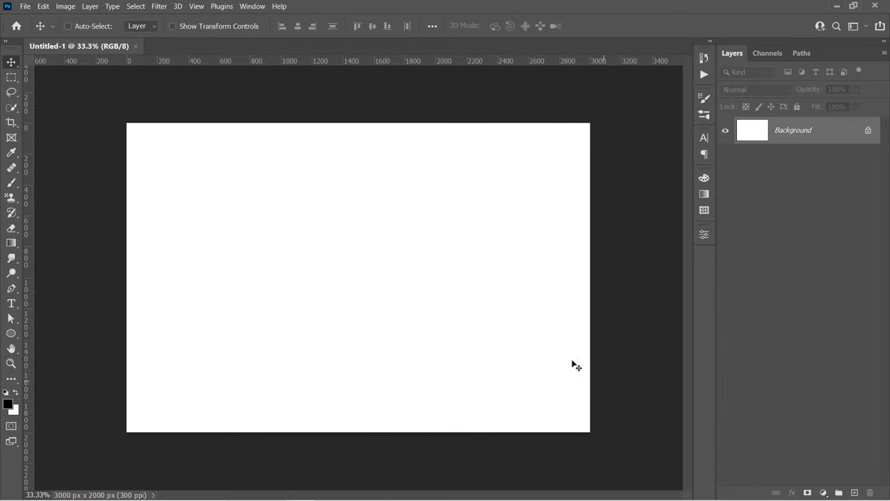
Embed the lakeside hikers photo 1156349101.jpg into the document
click(27, 7)
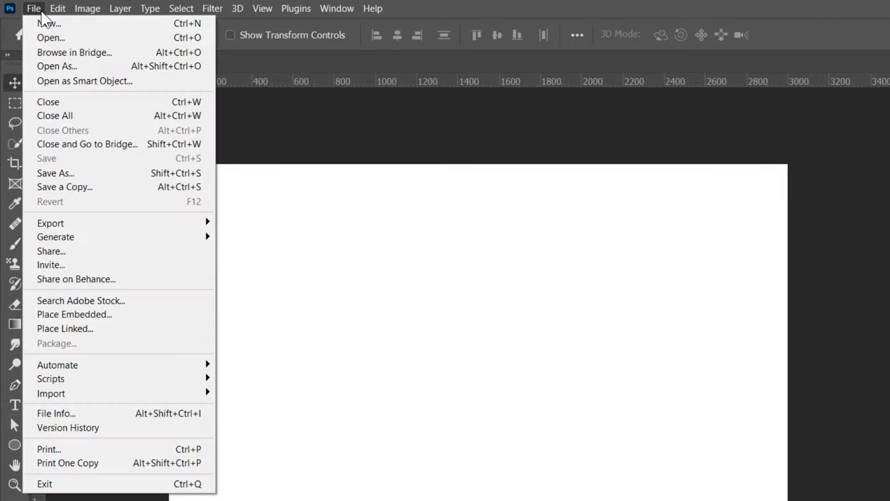
click(81, 314)
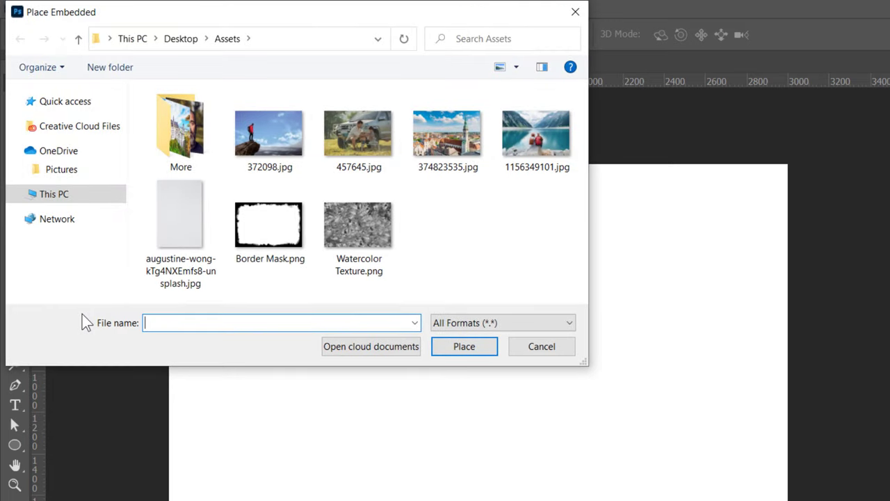
click(531, 145)
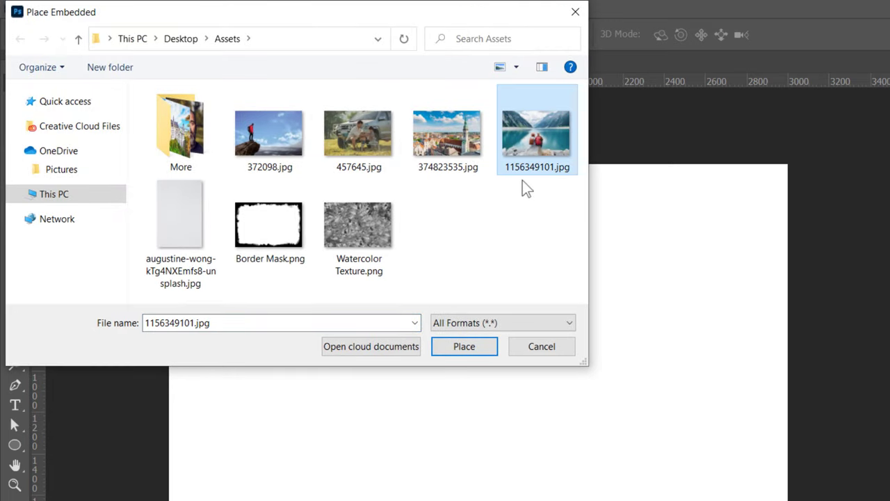
click(480, 351)
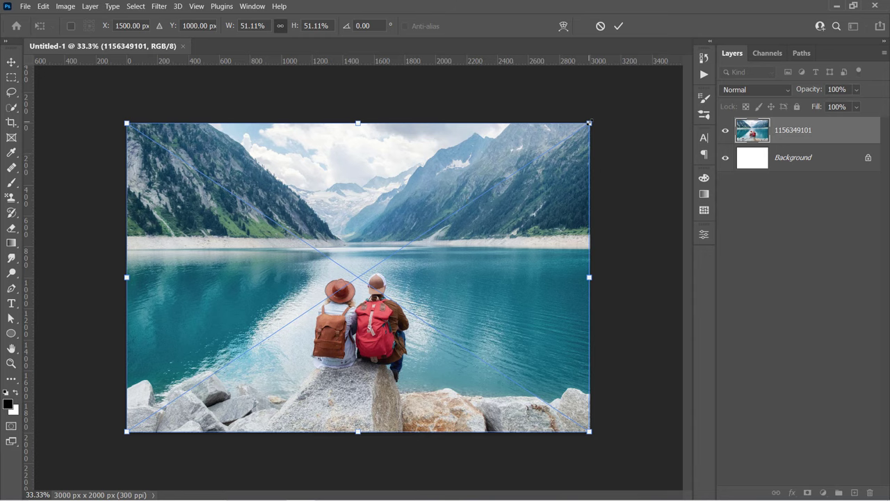
Enlarge the photo to cover the canvas and give its layer a white mask
drag(589, 122, 611, 109)
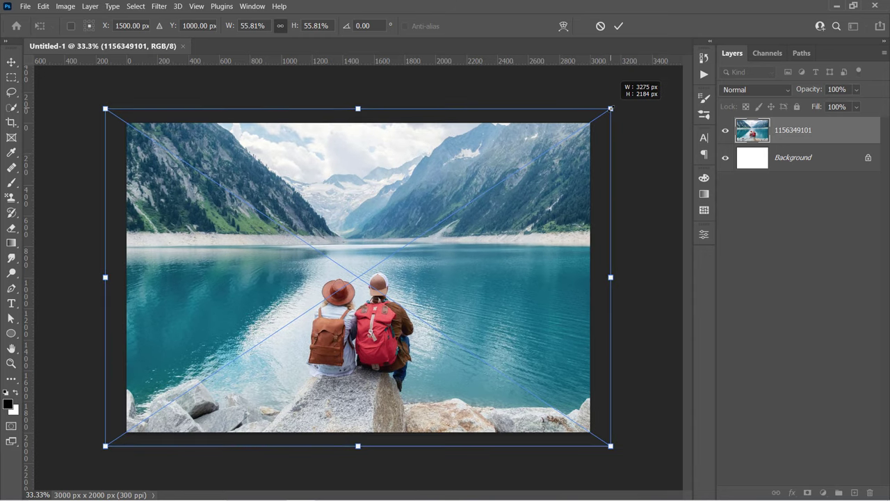
key(Return)
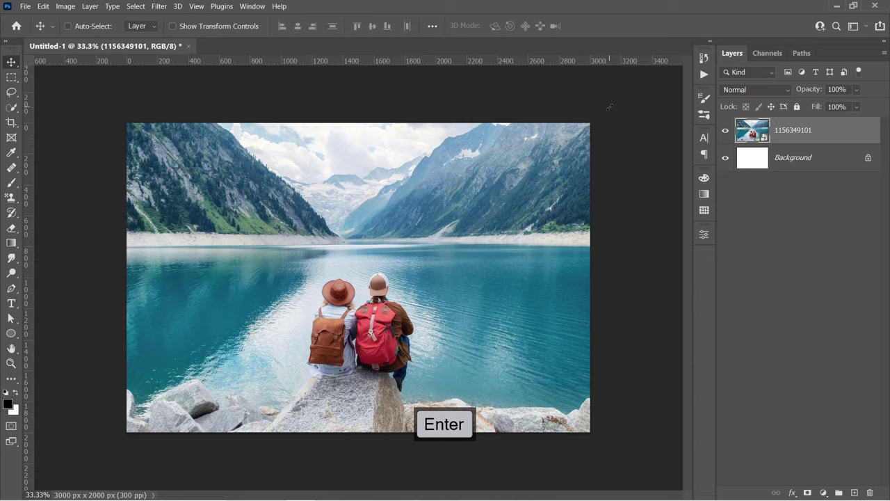
key(ctrl+a)
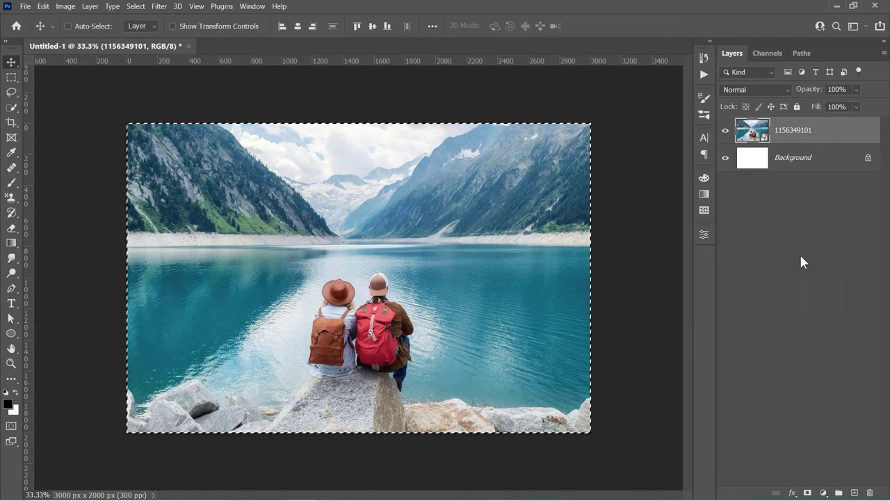
click(808, 492)
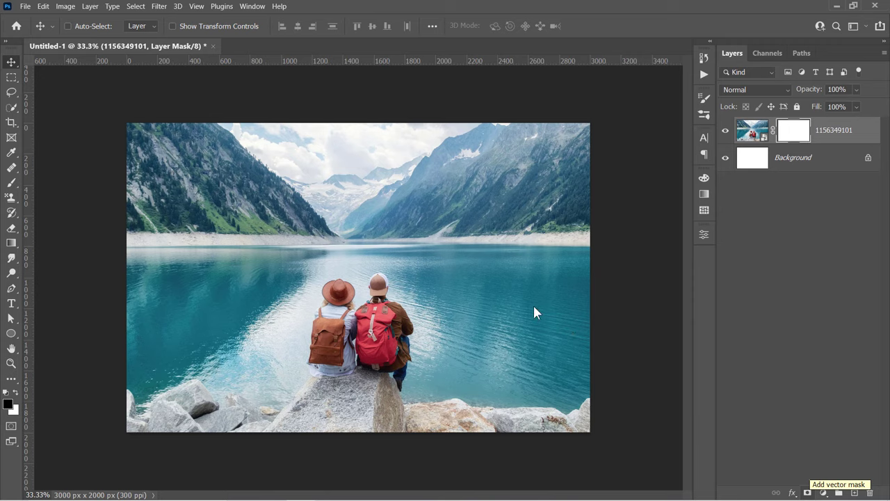
Place Watercolor Texture.png as an embedded layer over the photo
click(25, 7)
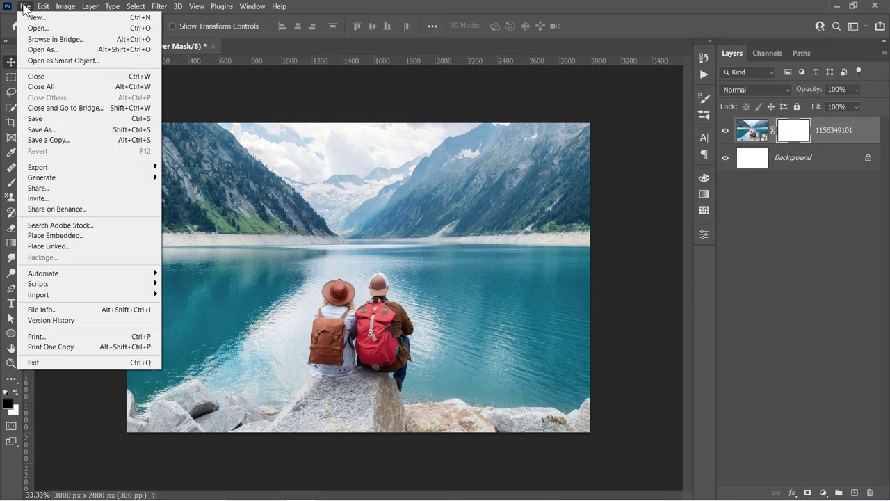
click(50, 235)
click(268, 171)
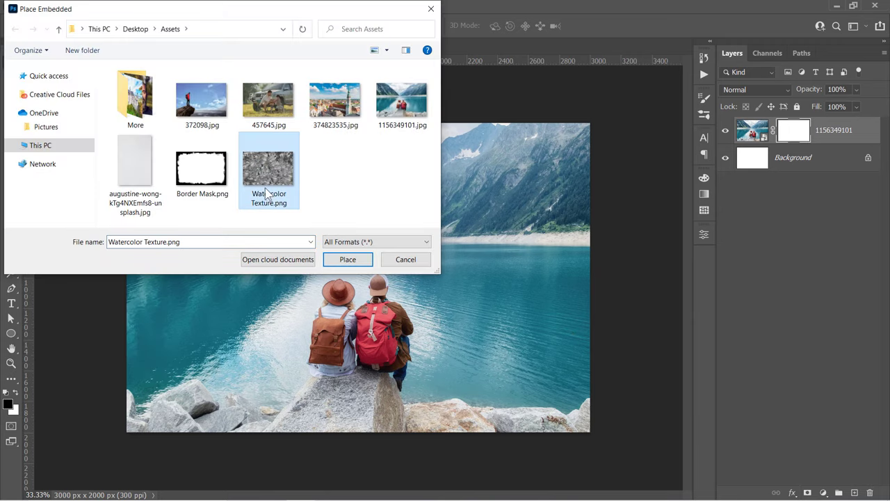
click(348, 259)
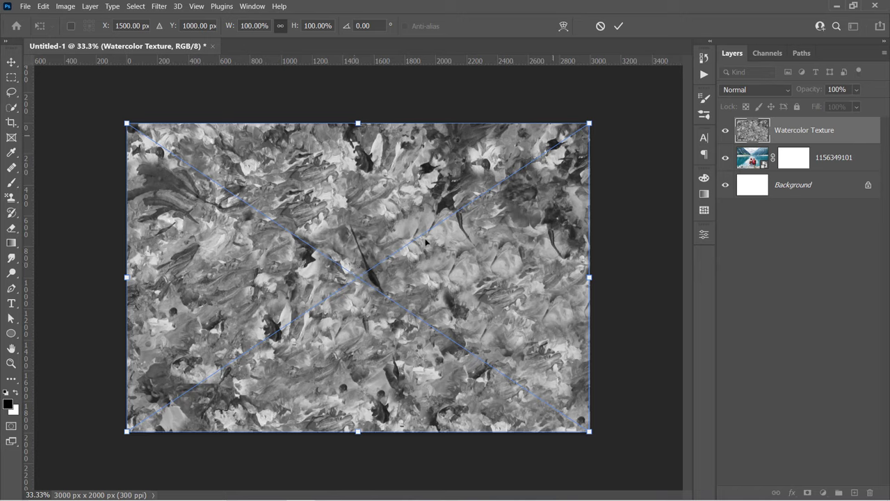
key(Return)
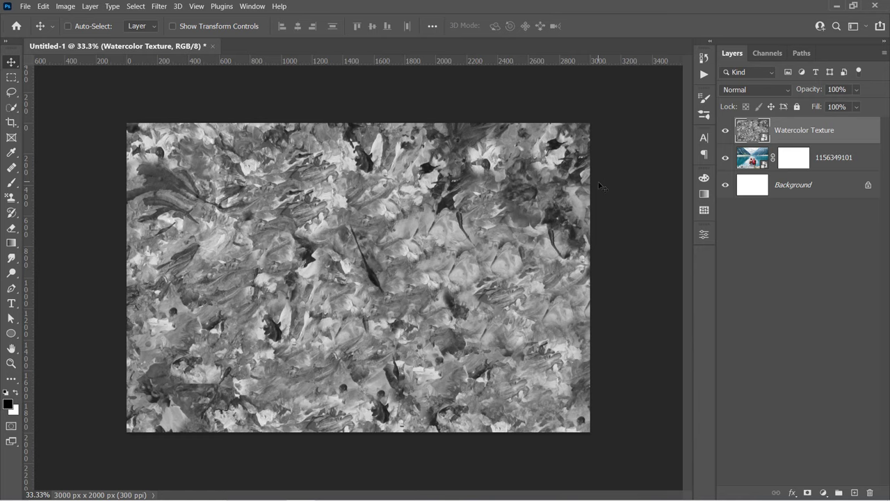
Blend the texture layer with Overlay mode at 40% opacity
click(756, 89)
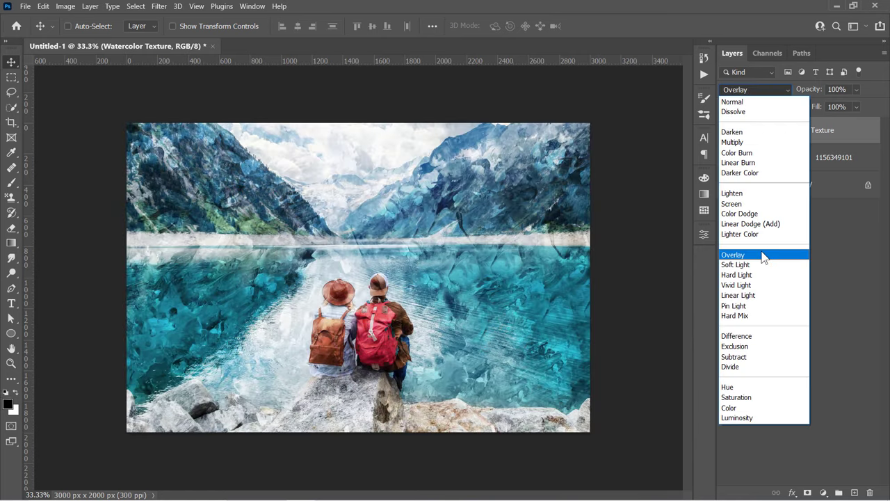
click(761, 254)
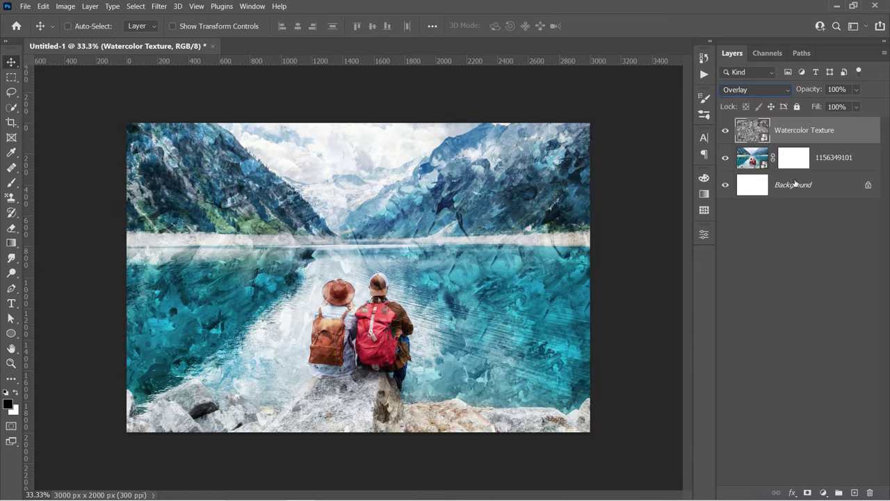
click(837, 89)
text(40)
key(Return)
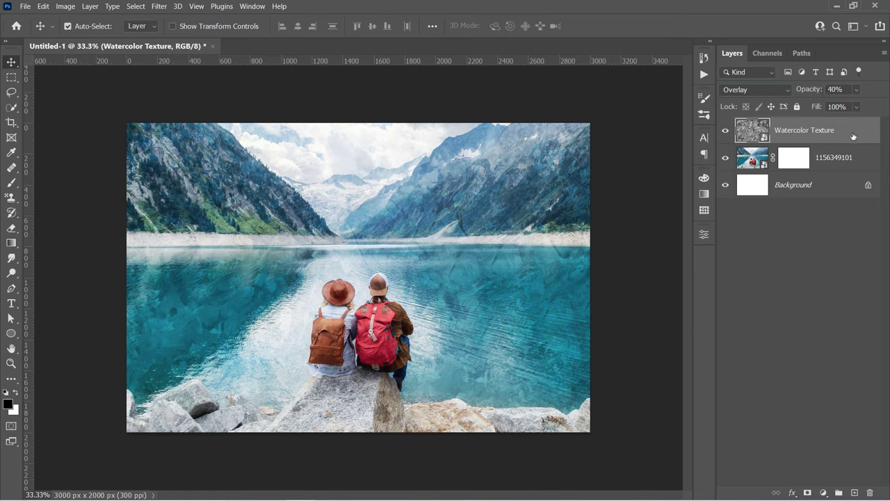
Convert the photo and texture layers into one smart object named 'Effect'
ctrl+click(865, 160)
right_click(865, 160)
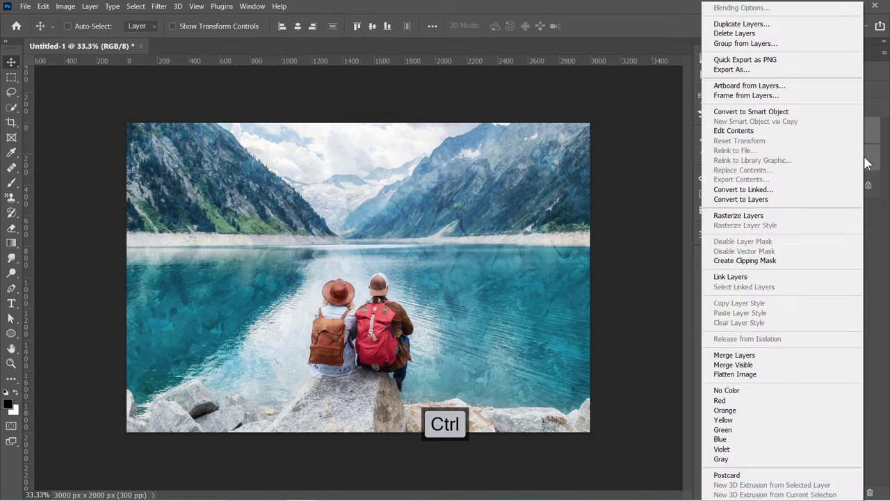
click(813, 114)
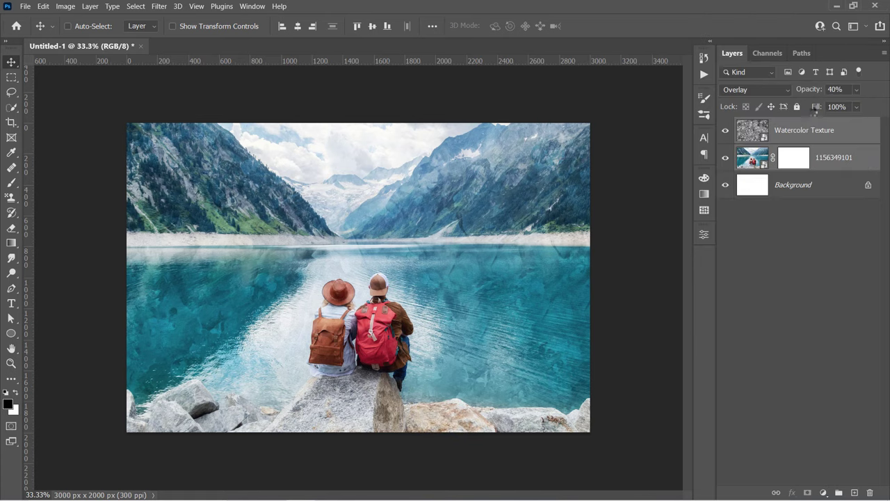
double_click(807, 131)
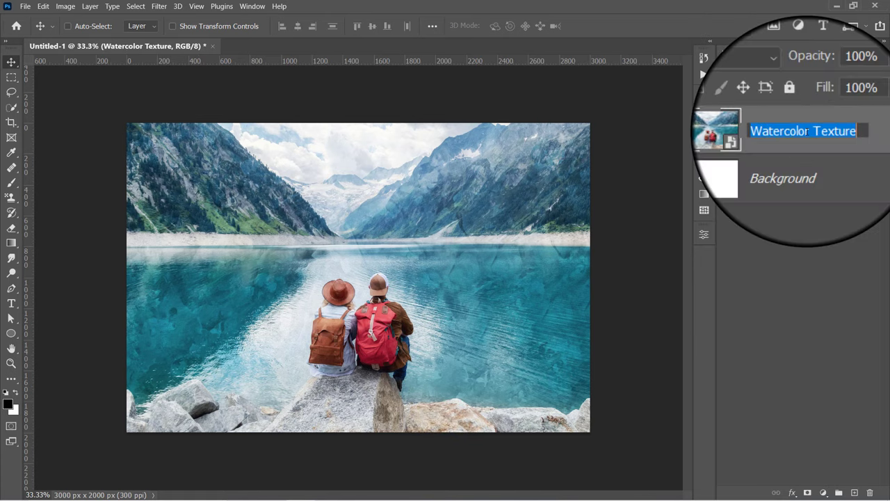
text(Effect)
key(Return)
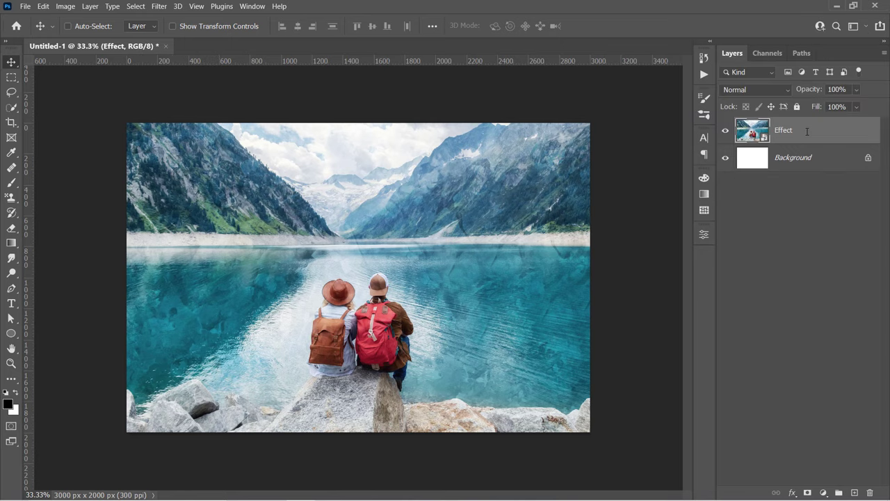
Apply a Cutout filter from the Filter Gallery with levels 8, simplicity 5, fidelity 2
click(168, 7)
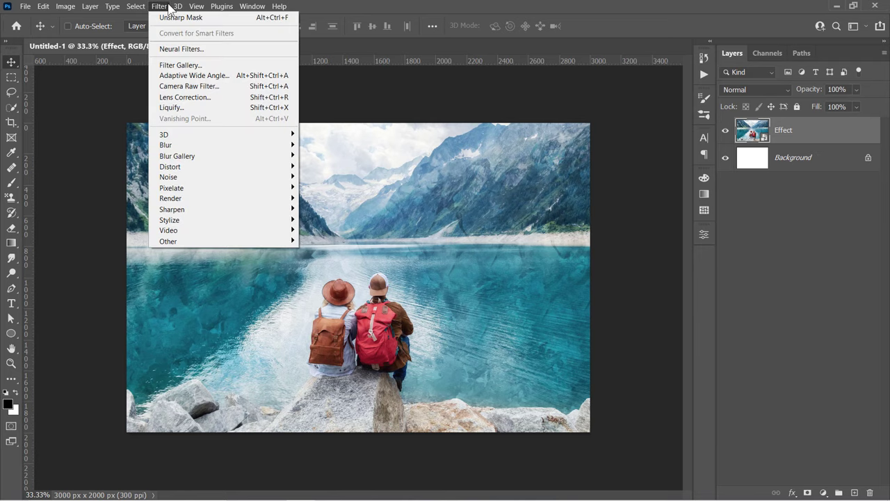
click(182, 65)
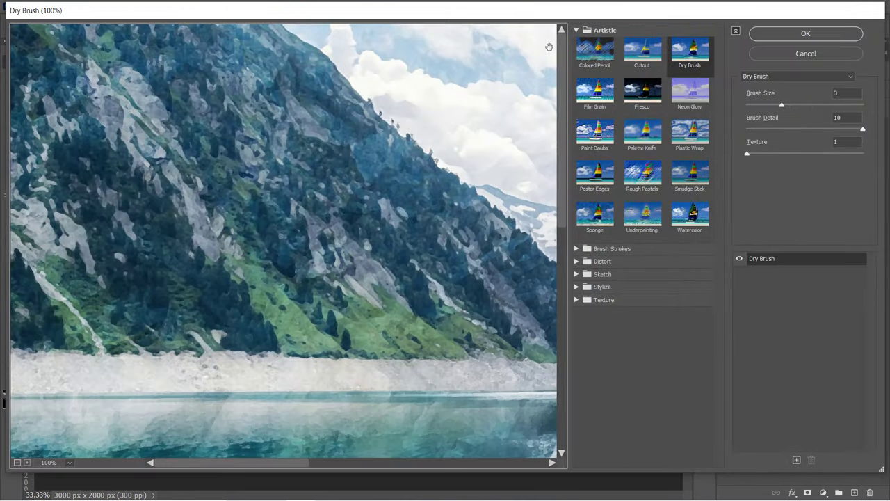
click(642, 52)
drag(490, 354, 285, 90)
drag(424, 255, 177, 119)
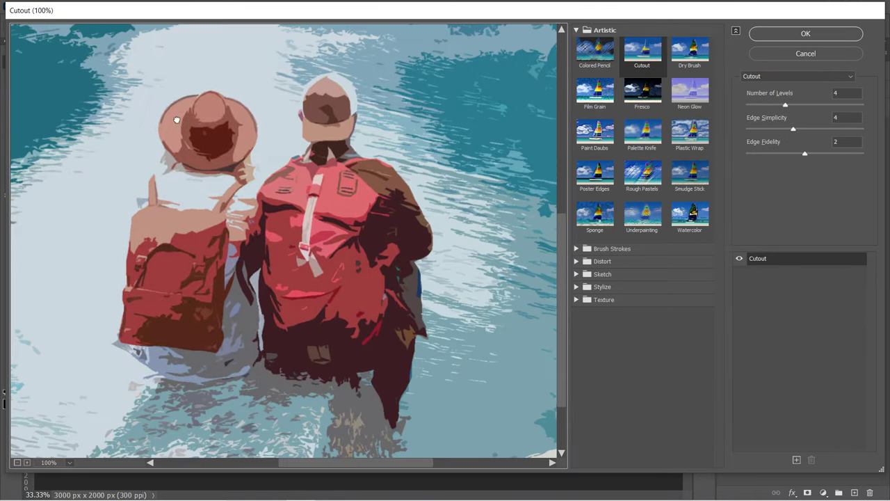
double_click(836, 92)
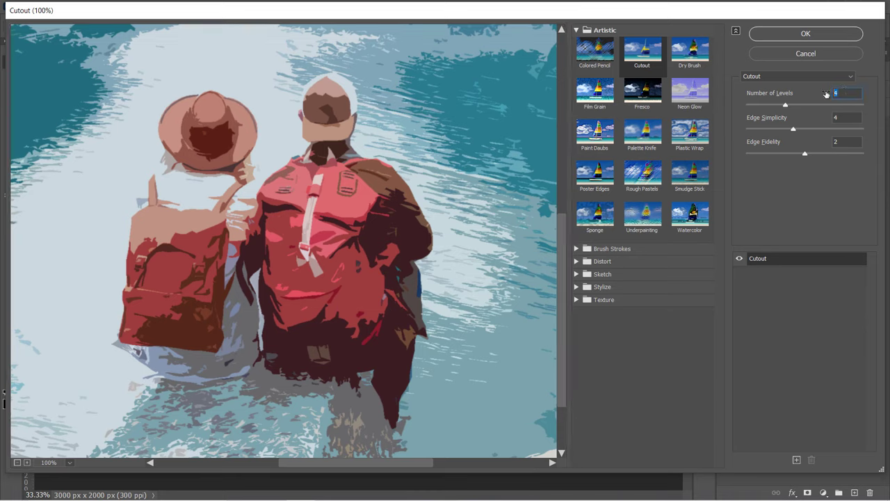
text(8)
click(834, 118)
text(5)
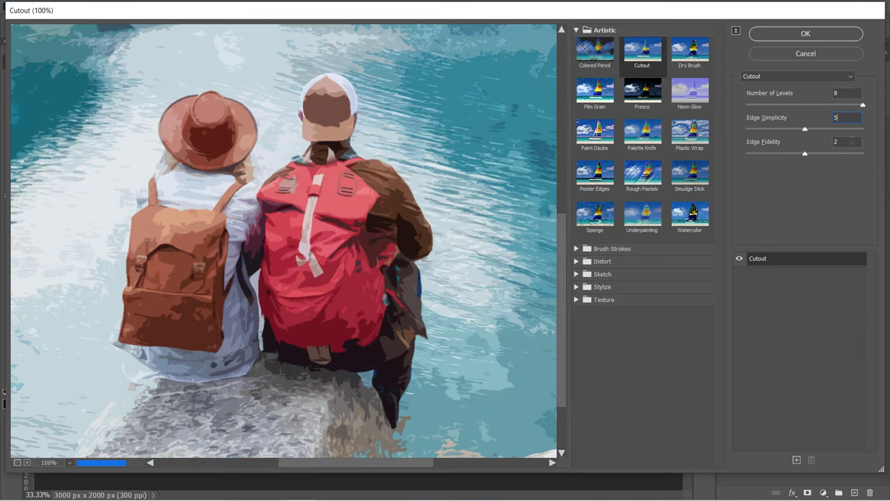
click(851, 143)
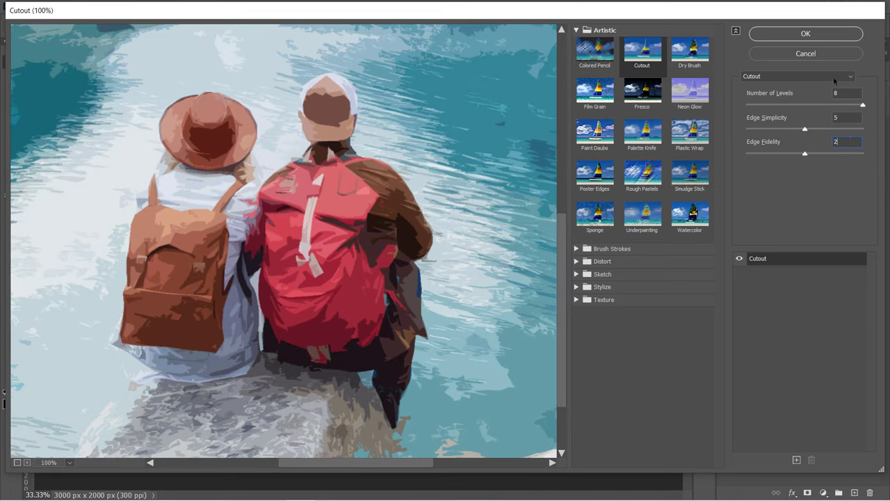
click(805, 34)
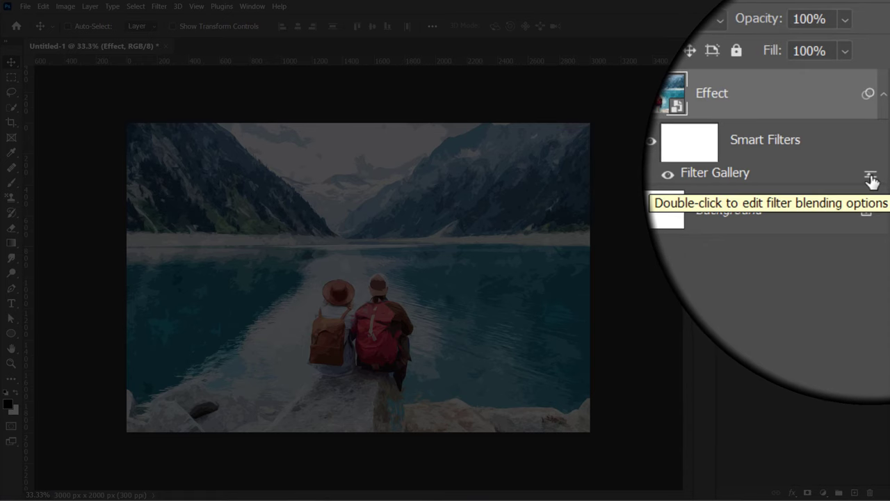
Fade the Cutout smart filter to 35% opacity
double_click(871, 177)
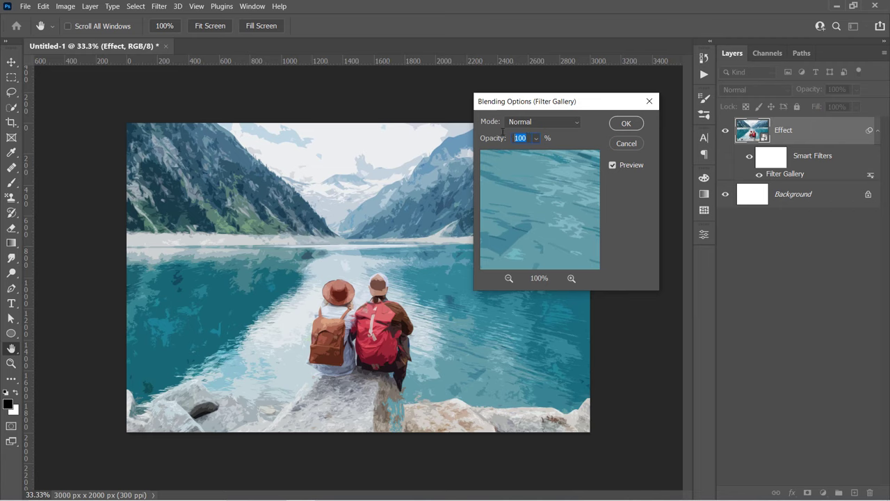
text(35)
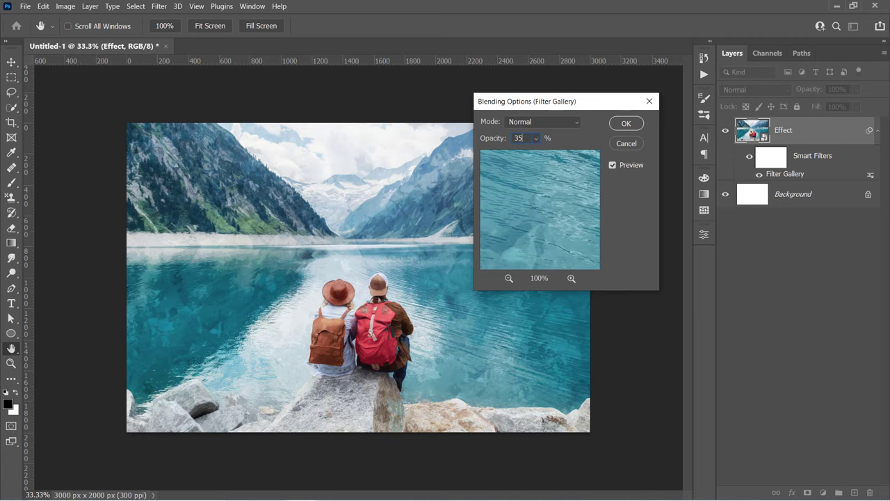
click(624, 123)
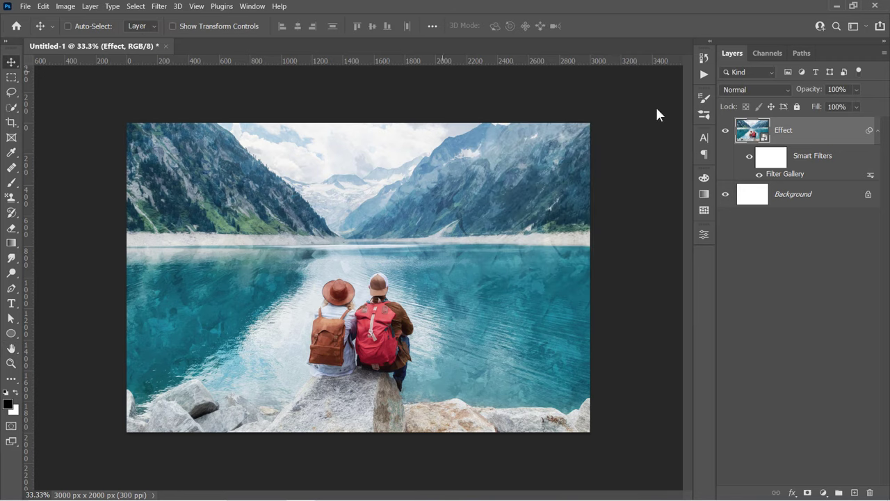
Apply a Sponge filter with brush size 0, definition 0 and smoothness 15
click(160, 6)
click(183, 61)
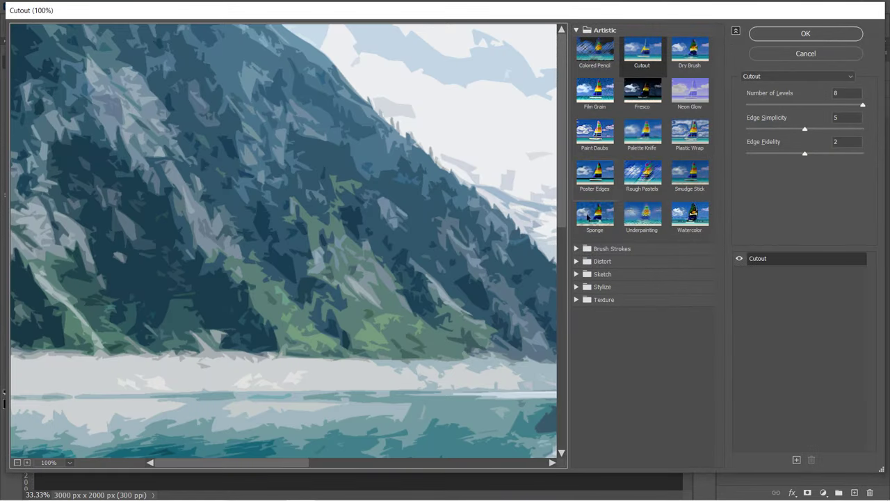
click(596, 215)
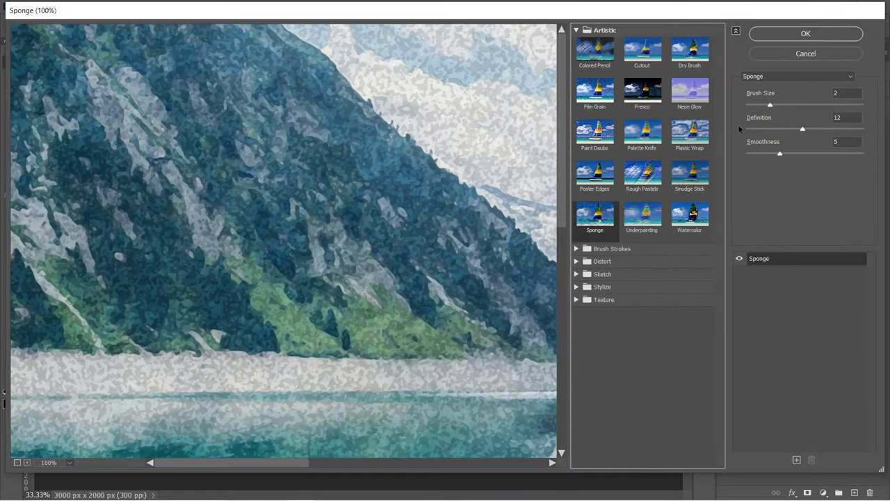
drag(770, 105, 738, 106)
drag(802, 129, 744, 129)
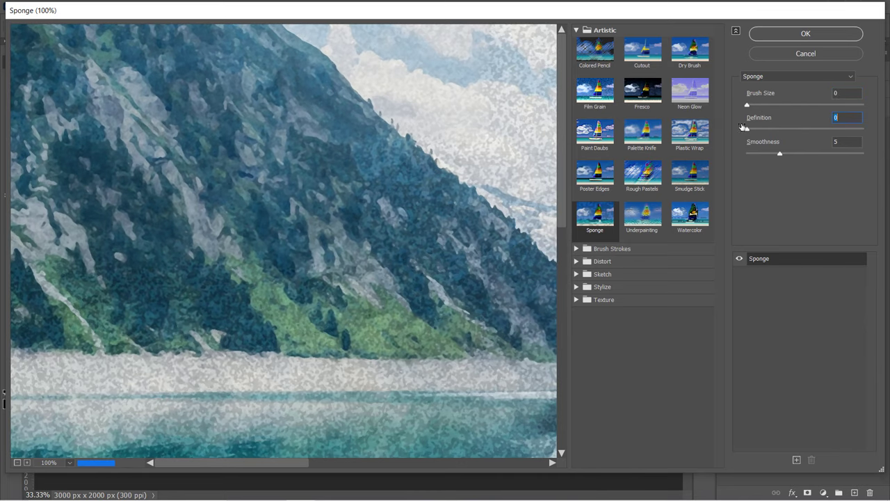
drag(779, 153, 862, 153)
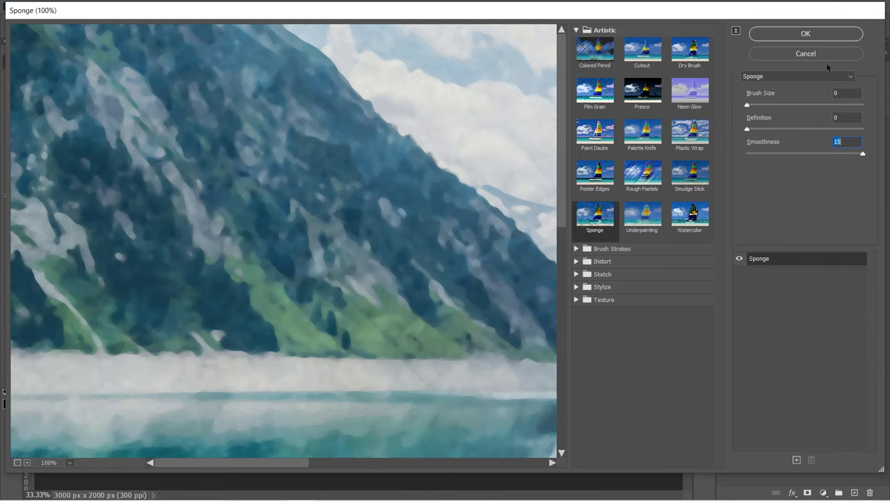
click(805, 33)
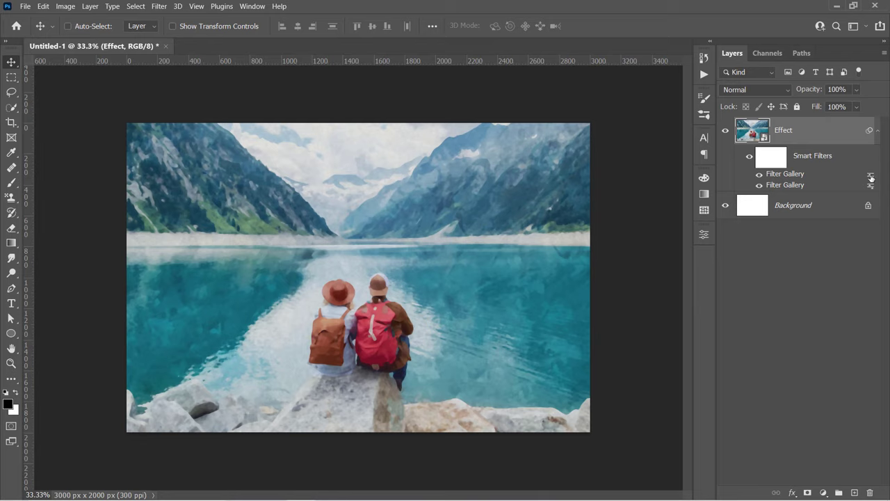
Set the Sponge smart filter's blending opacity to 50%
double_click(871, 177)
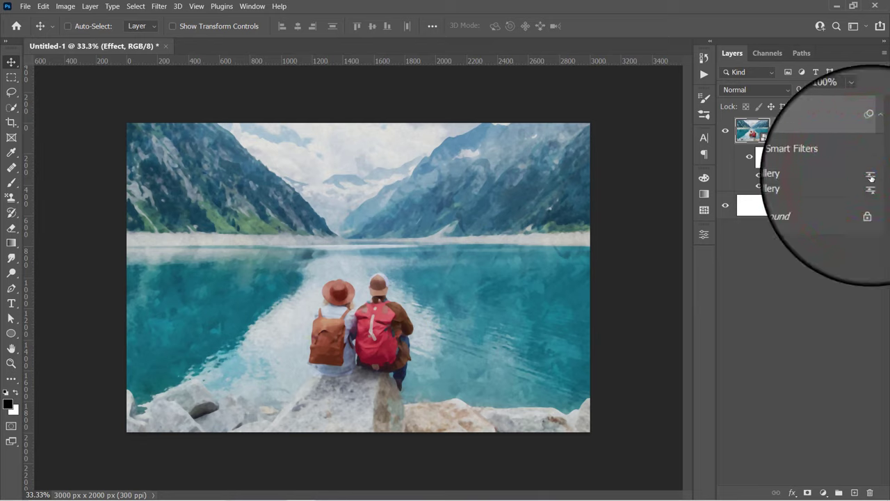
text(50)
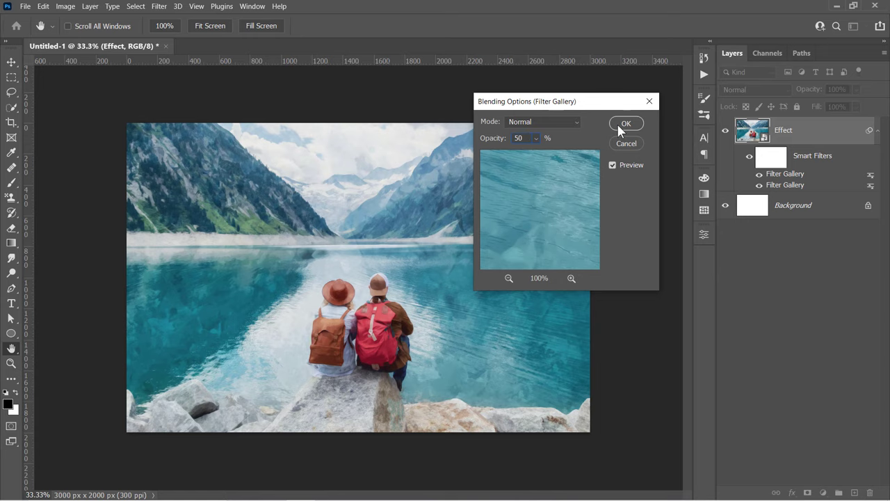
click(625, 124)
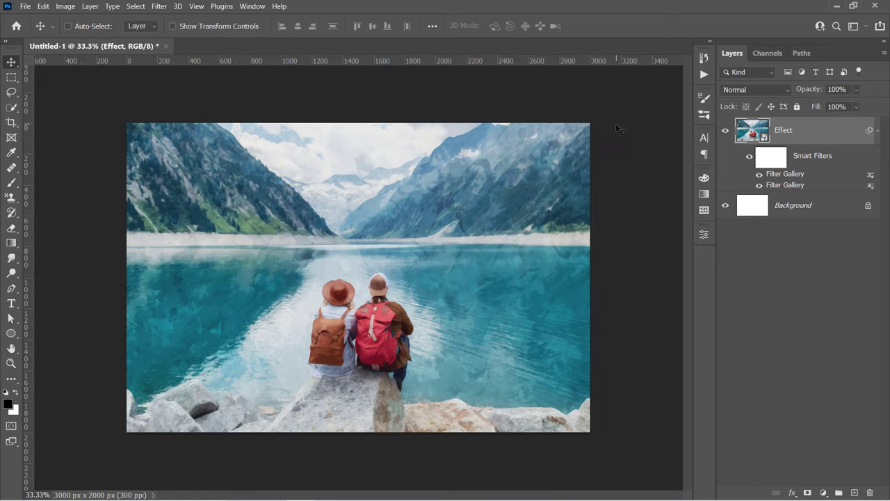
Choose Palette Knife in the Filter Gallery with stroke size 3 and stroke detail 3
click(159, 7)
click(181, 64)
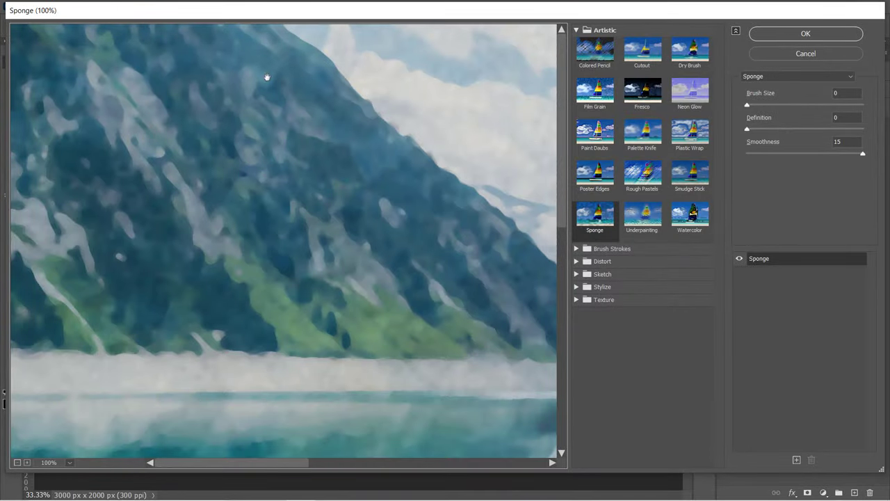
click(643, 139)
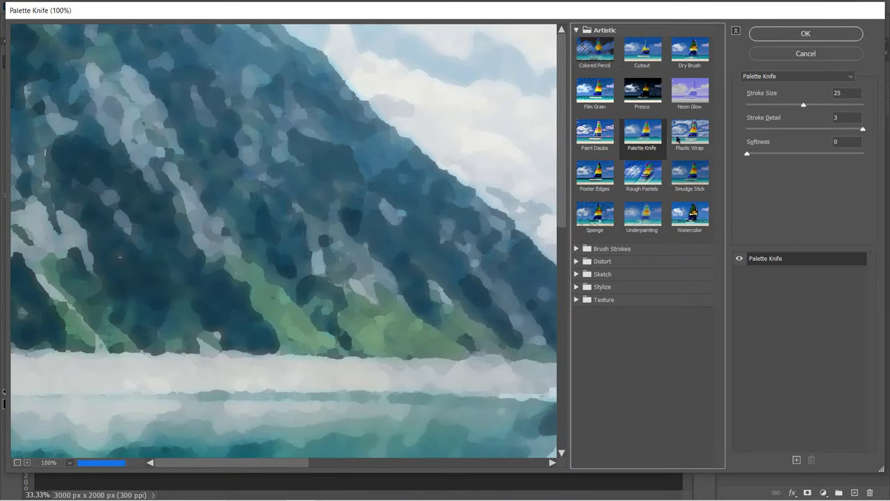
double_click(847, 93)
text(3)
key(Tab)
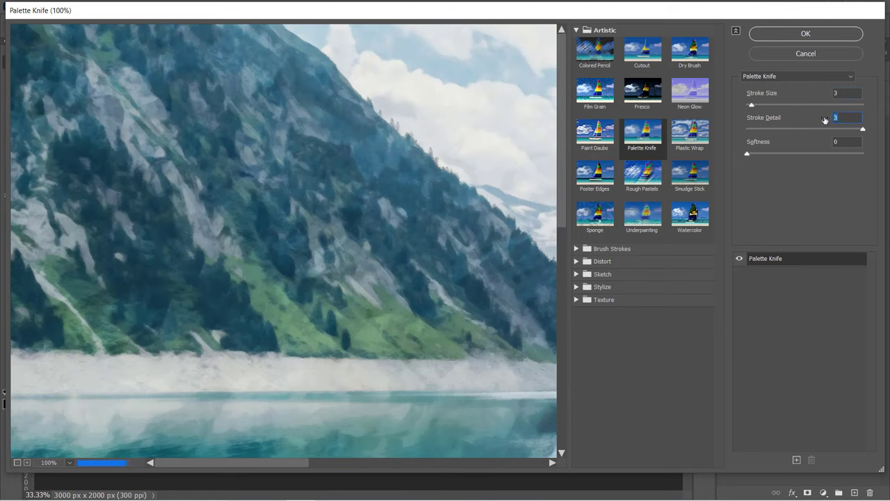
key(Tab)
Set Palette Knife softness to 10, apply it, and zoom in on the hikers
text(10)
click(811, 39)
scroll(367, 346, up, 5)
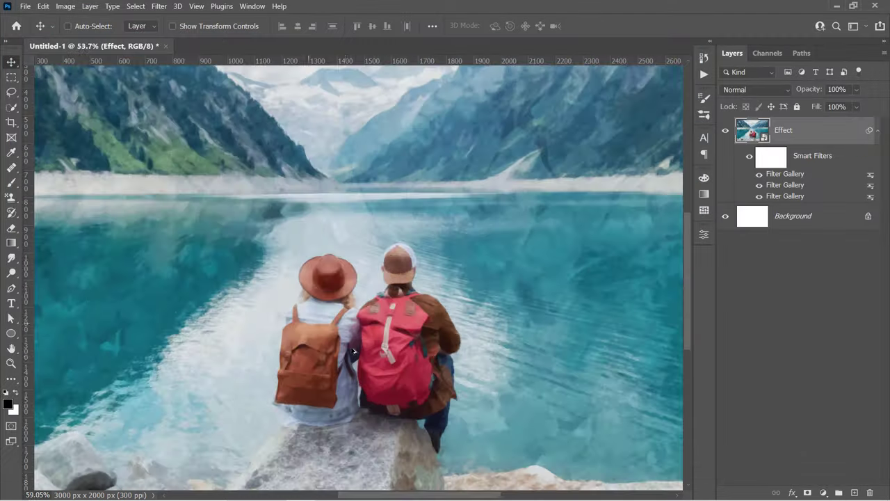
drag(367, 346, 342, 281)
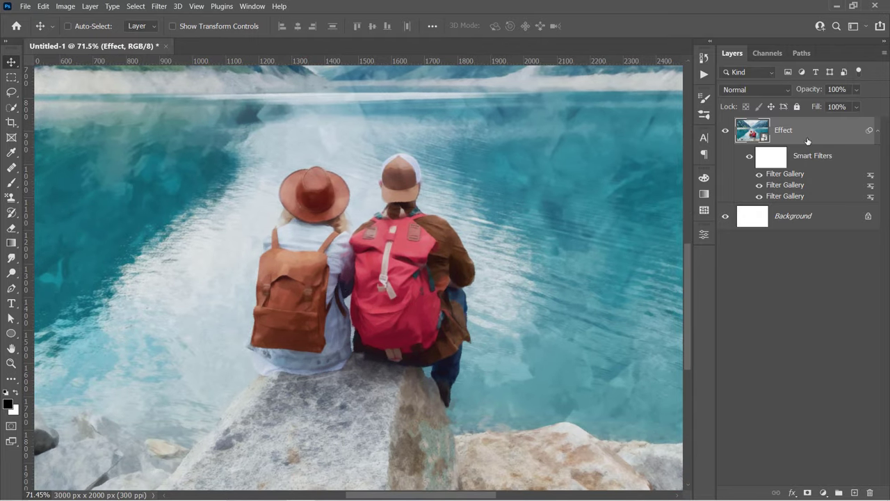
Add an Oil Paint filter: stylization 3, cleanliness 10, scale 0.1, bristle detail 0
click(159, 6)
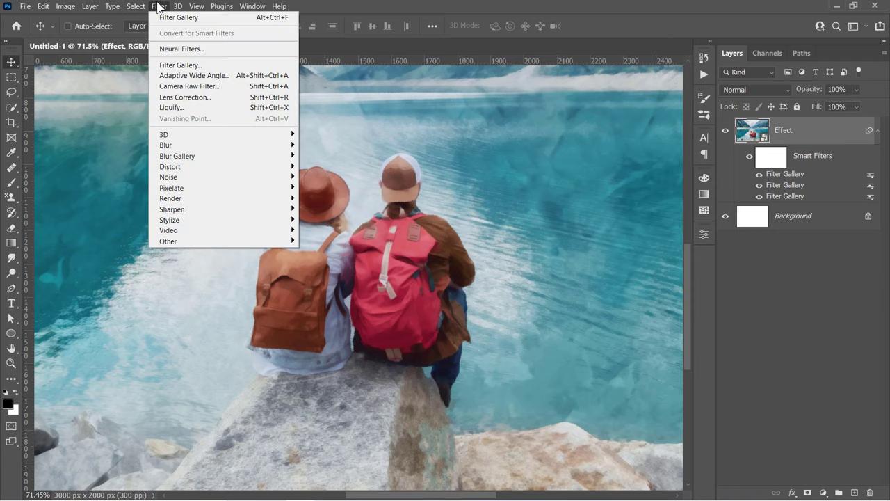
mouse_move(244, 222)
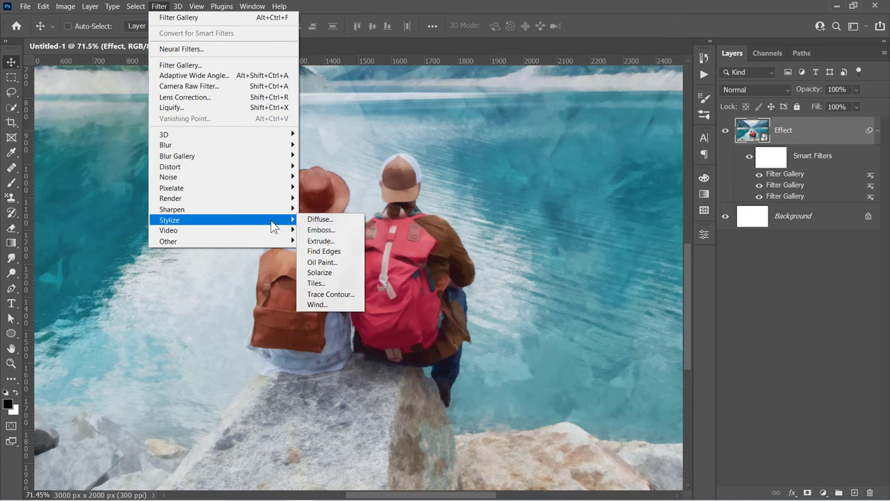
click(332, 263)
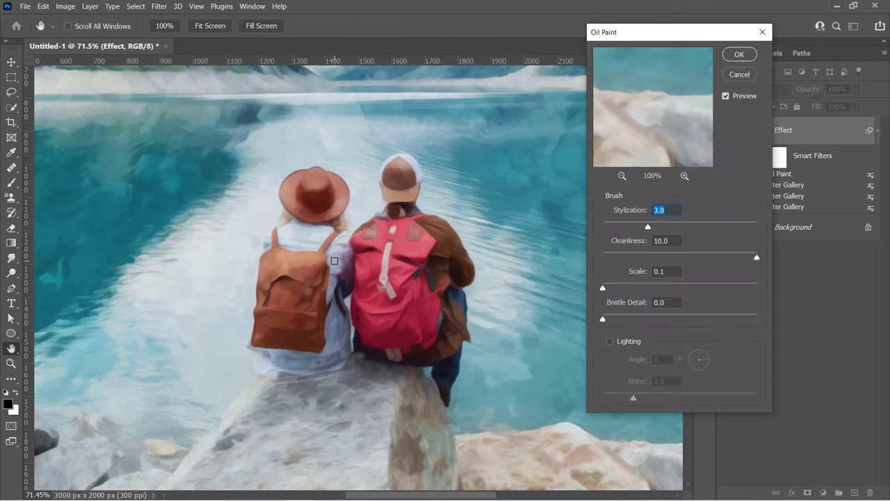
click(677, 211)
click(670, 270)
key(Tab)
click(727, 60)
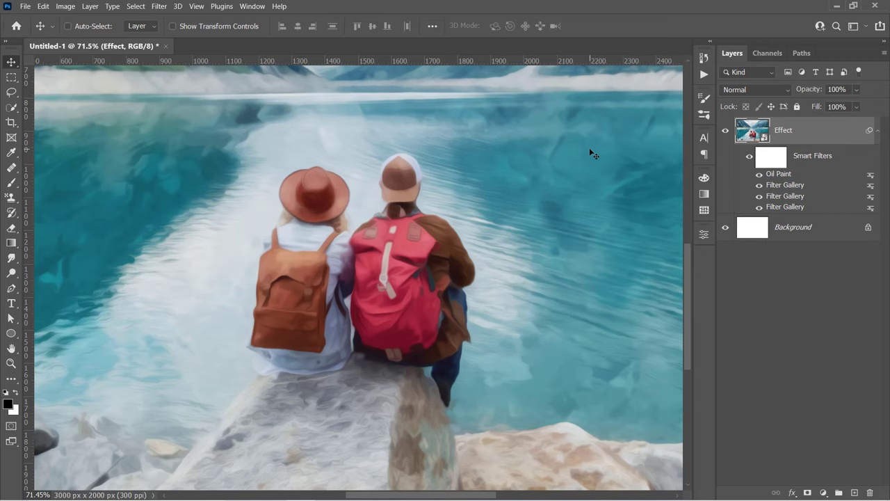
Set up Dry Brush in the Filter Gallery with brush size 3, detail 10, texture 1
click(162, 7)
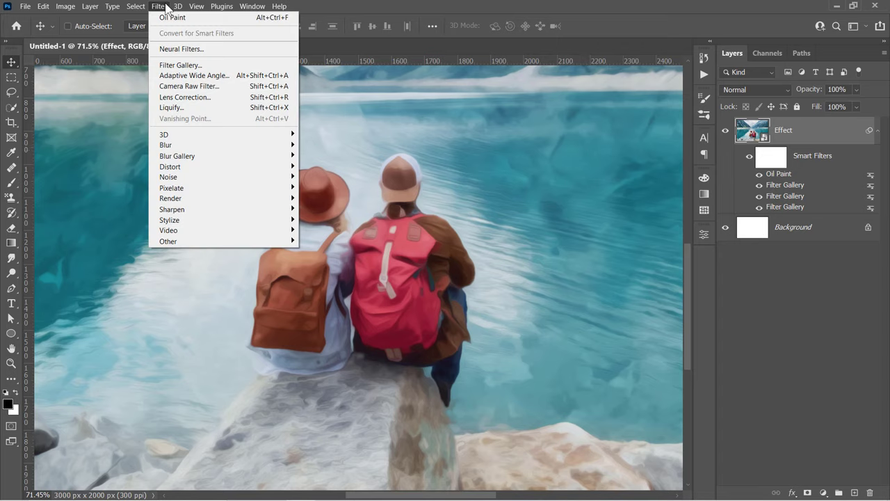
click(185, 65)
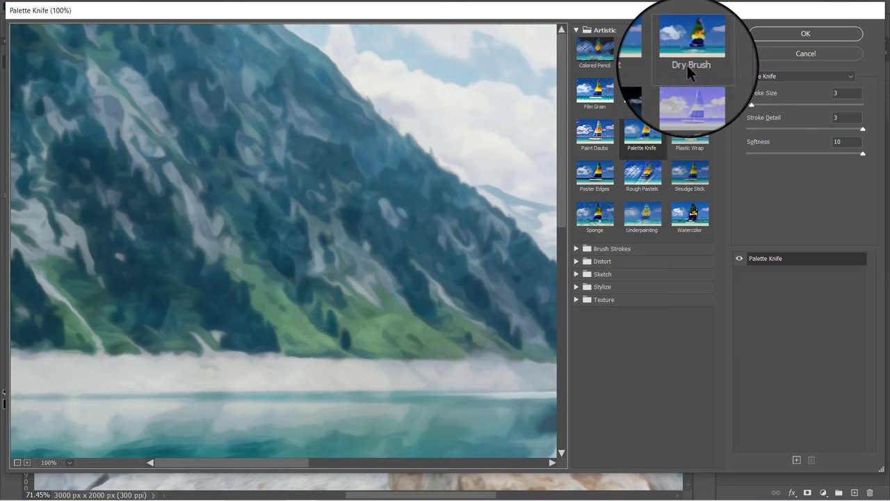
click(688, 62)
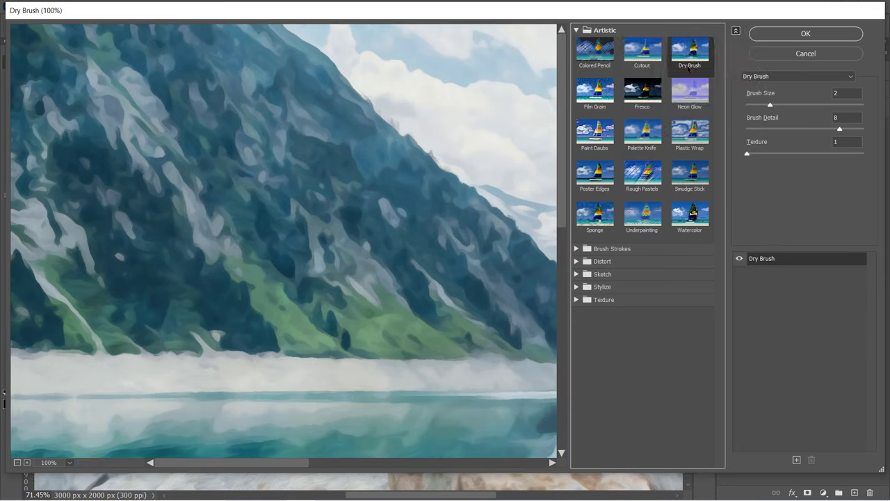
drag(770, 105, 782, 105)
drag(839, 129, 862, 129)
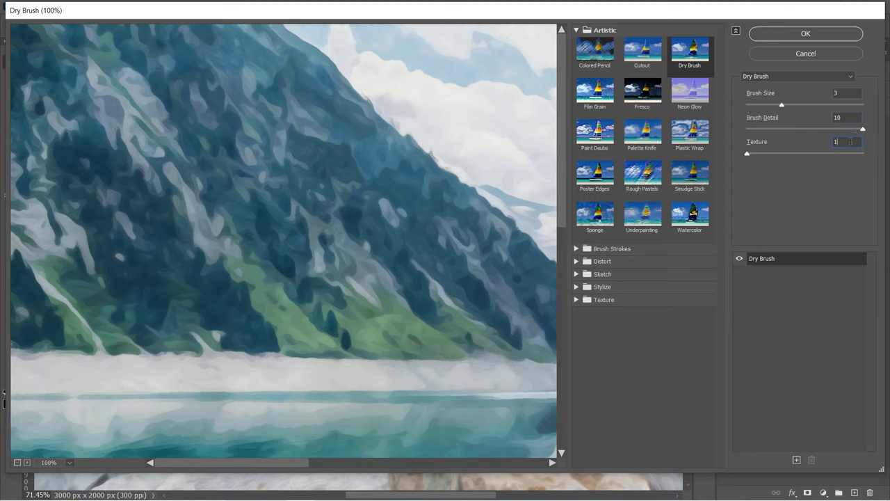
Apply Dry Brush, then add Unsharp Mask with amount 90, radius 3.0 px, threshold 0
click(811, 33)
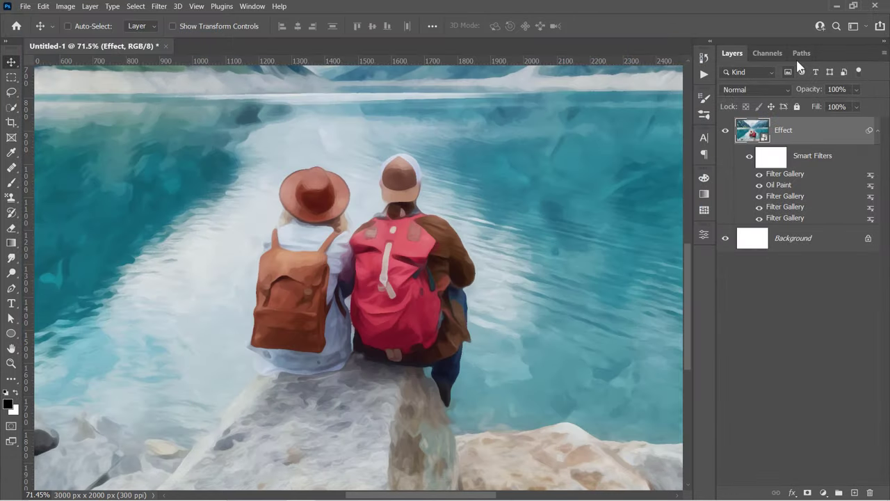
click(159, 6)
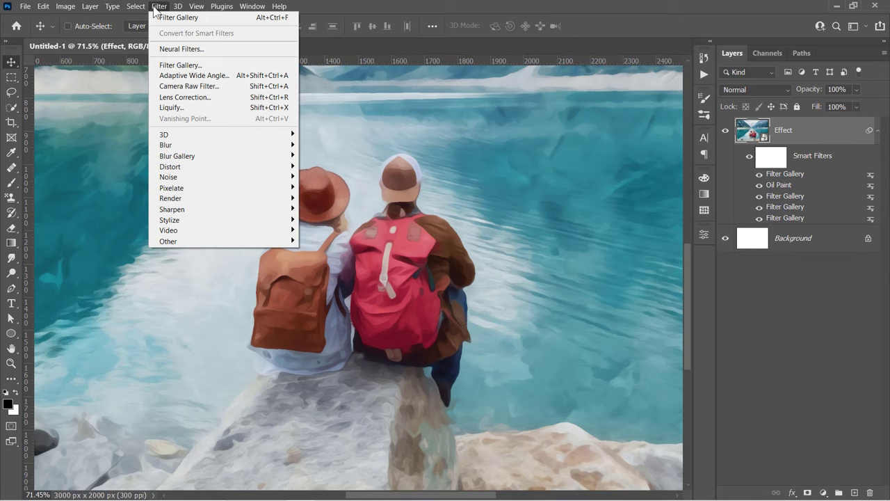
mouse_move(232, 210)
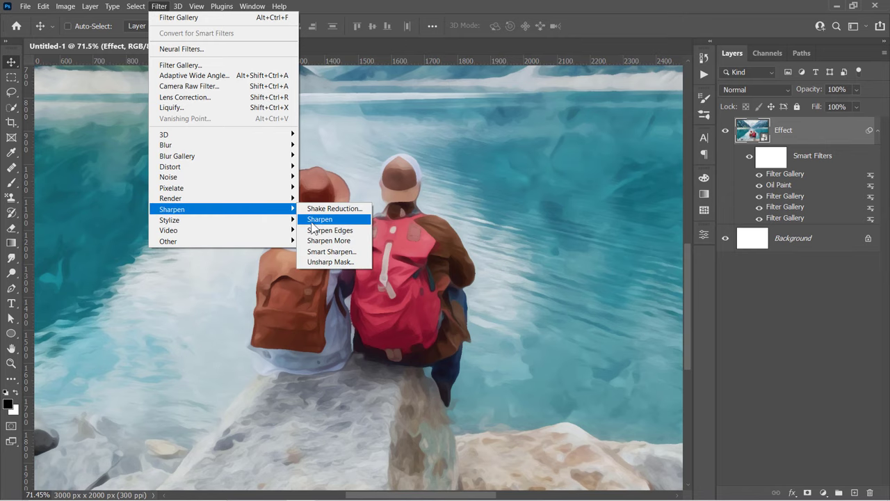
click(336, 262)
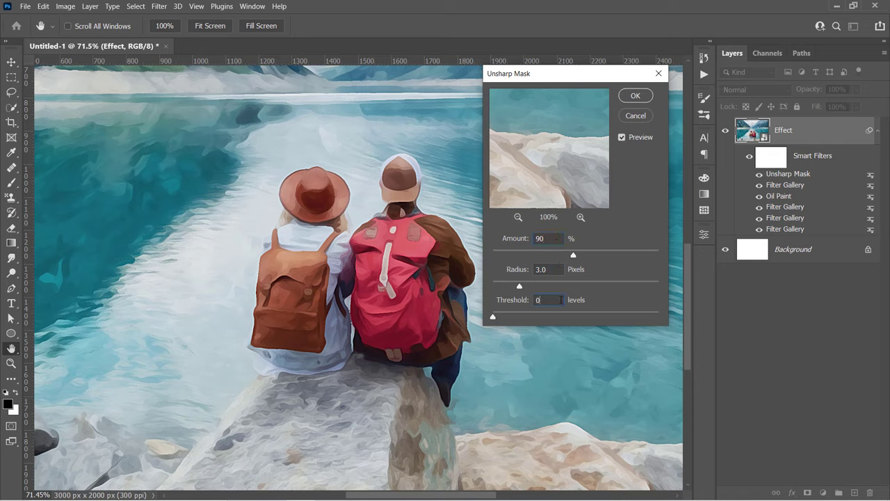
click(634, 95)
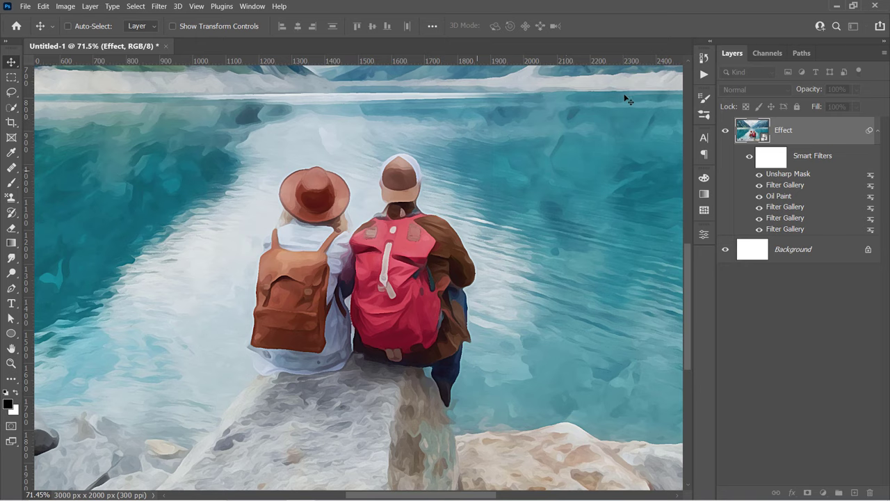
scroll(417, 160, up, 2)
scroll(411, 188, up, 10)
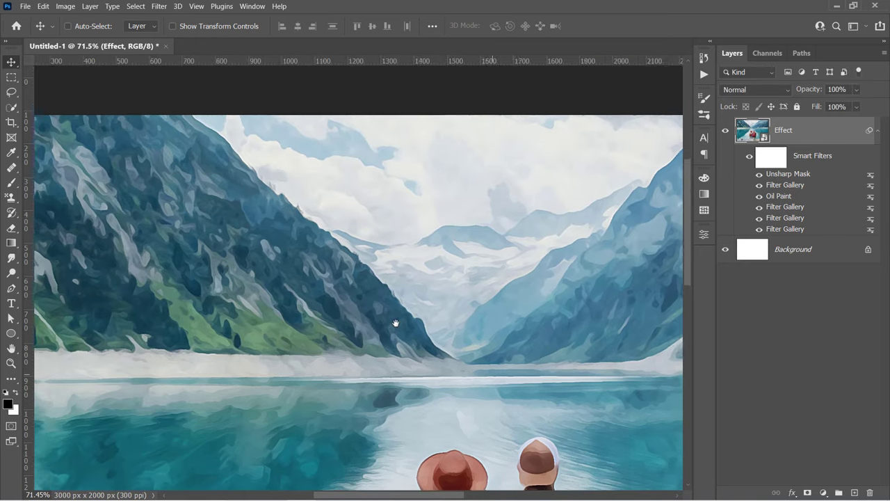
scroll(294, 257, up, 3)
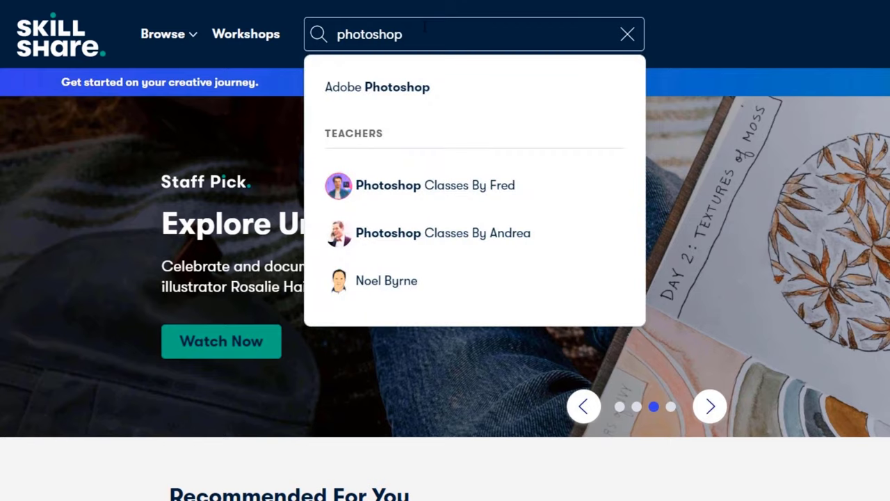
Submit the photoshop search and open the Adobe Photoshop CC – Advanced Training Course class from the results
key(Return)
drag(260, 164, 177, 179)
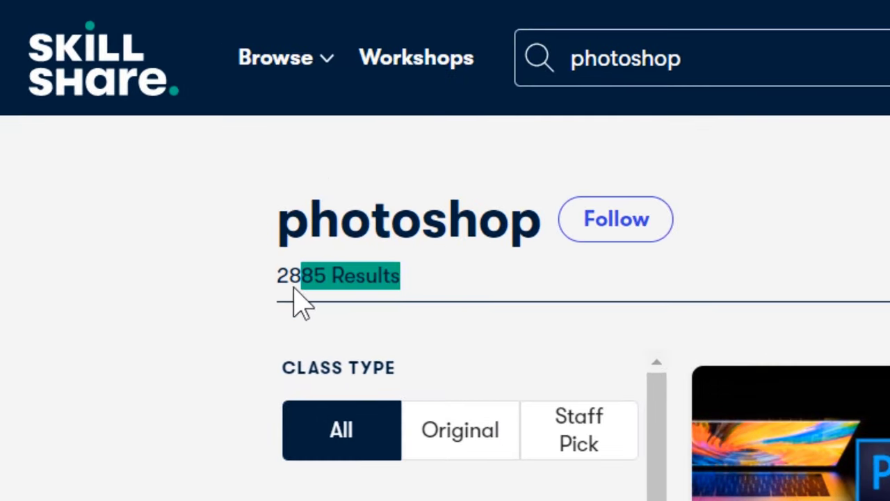
middle_click(238, 351)
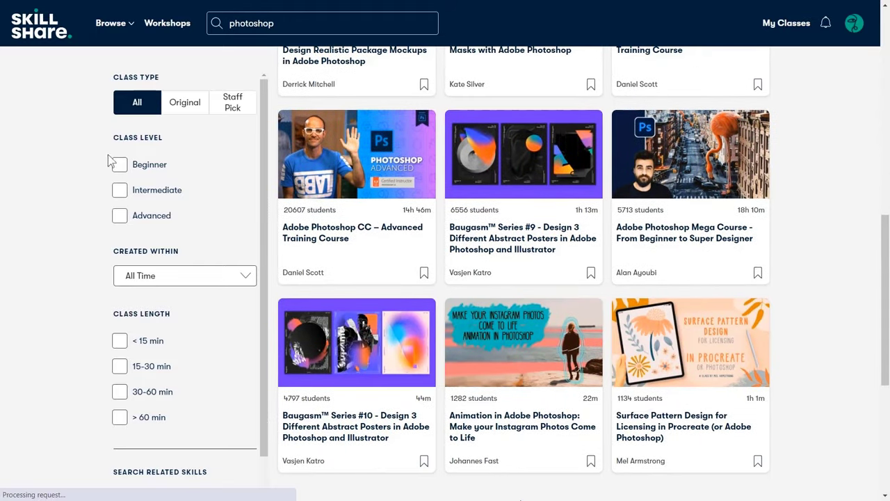
click(111, 162)
click(330, 167)
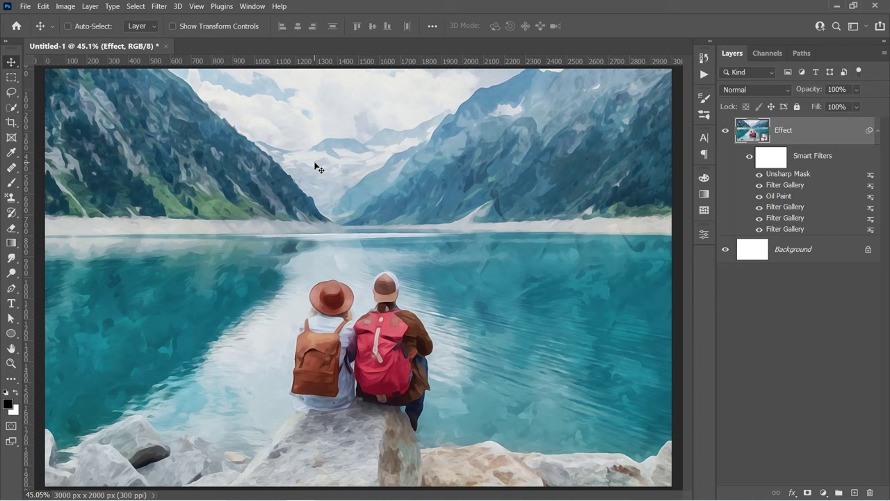
Embed Border Mask.png above the Effect layer and commit the placement
click(25, 7)
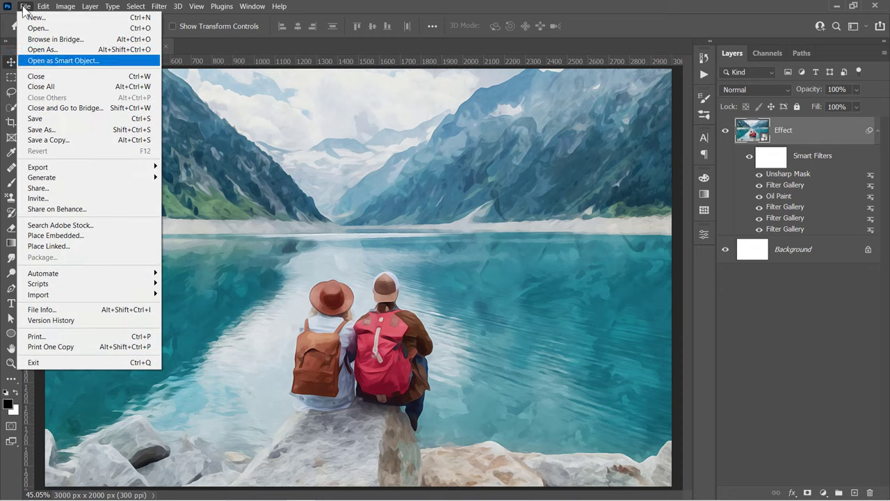
click(90, 237)
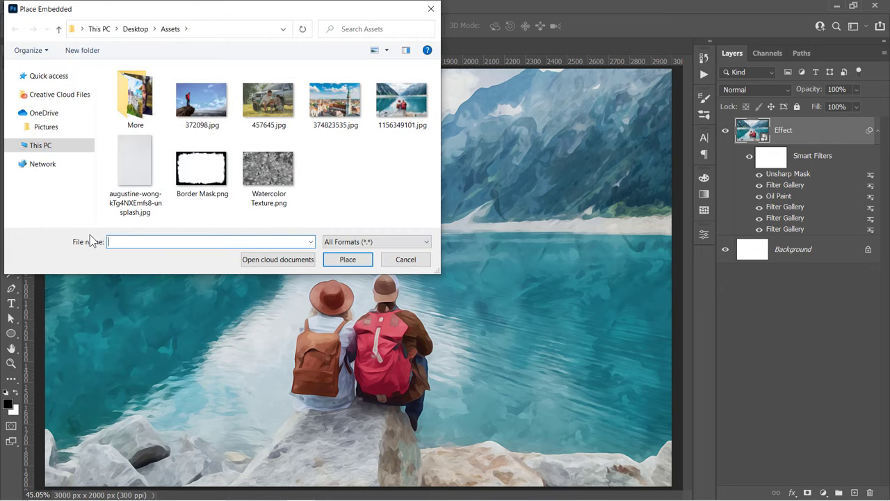
click(197, 189)
click(347, 259)
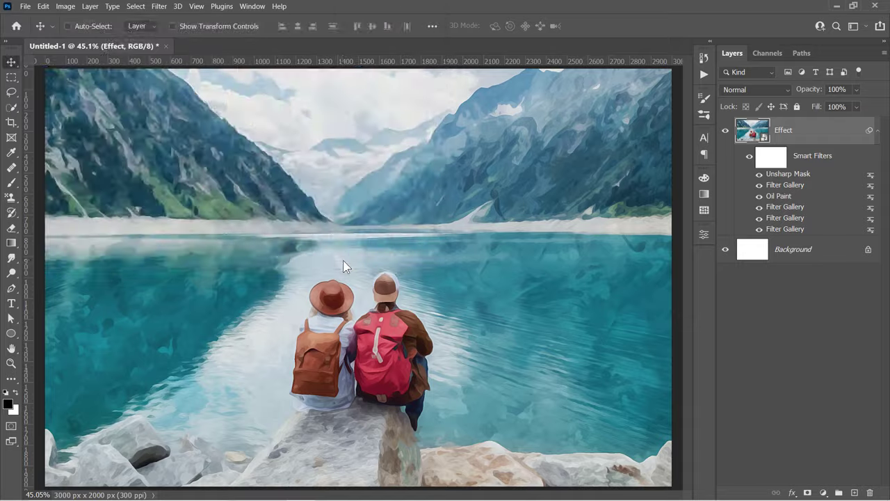
key(Return)
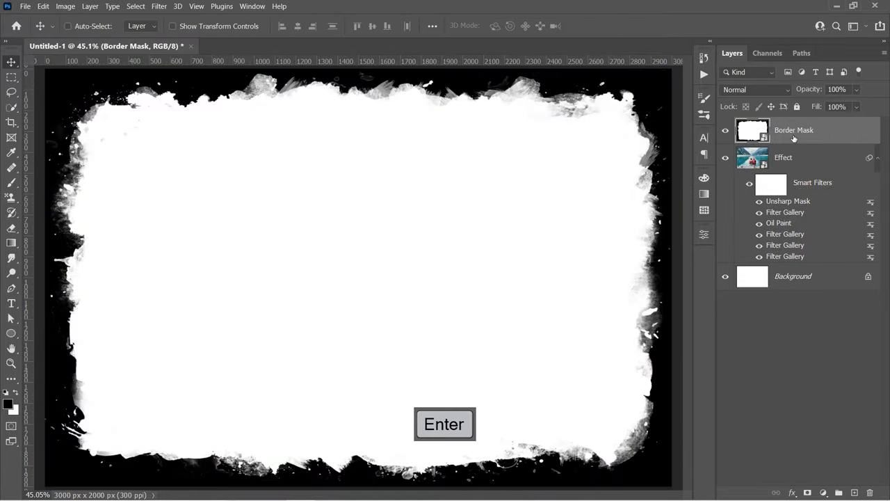
Select the Border Mask's white centre using Color Range with Sampled Colors at fuzziness 200
click(139, 7)
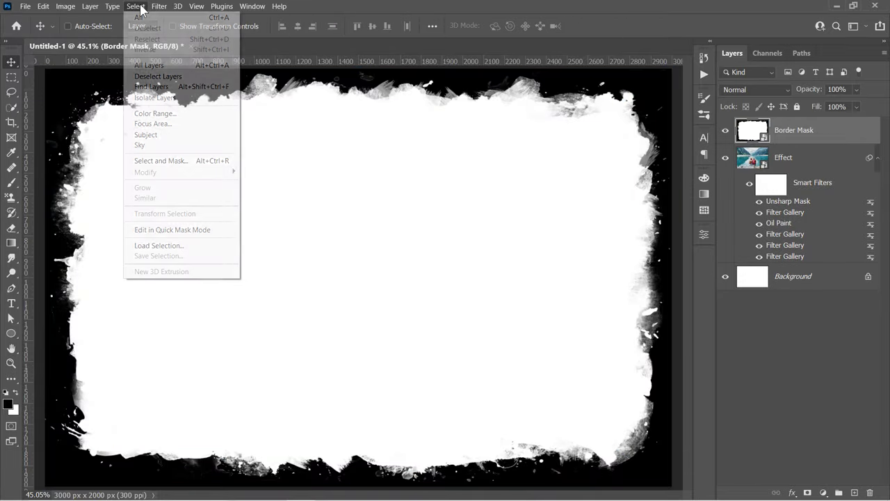
click(167, 113)
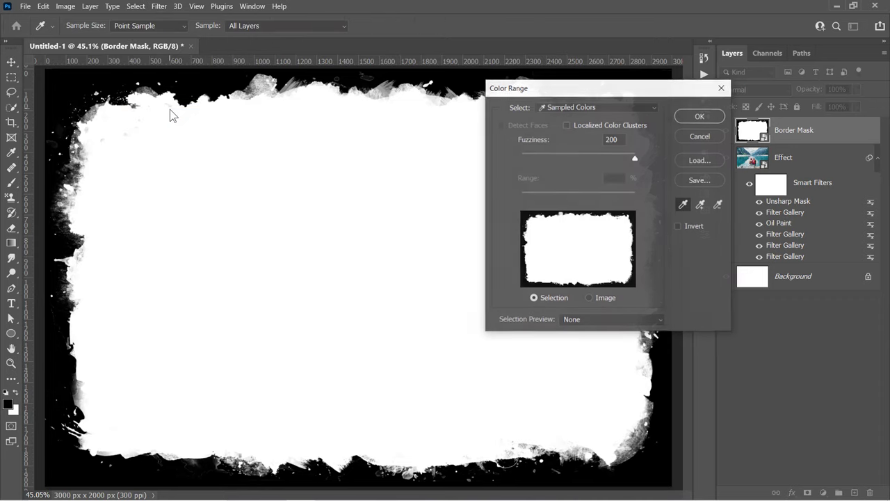
click(550, 108)
click(552, 115)
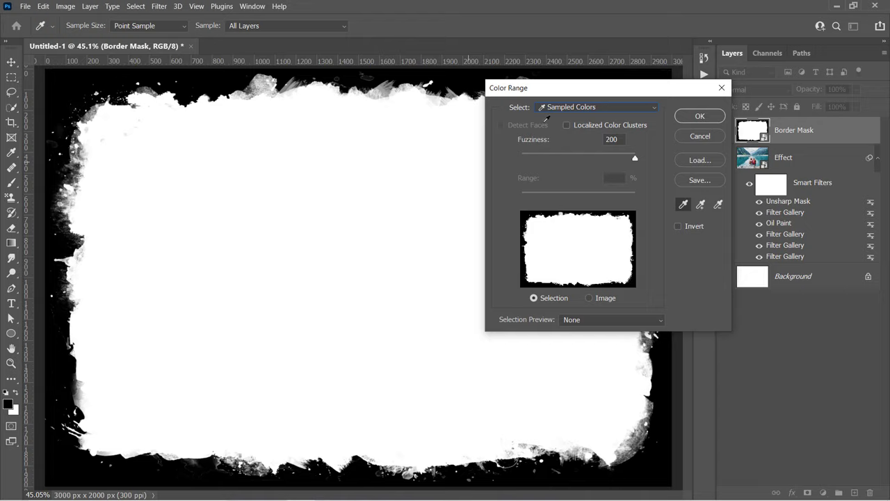
click(375, 196)
drag(646, 158, 646, 157)
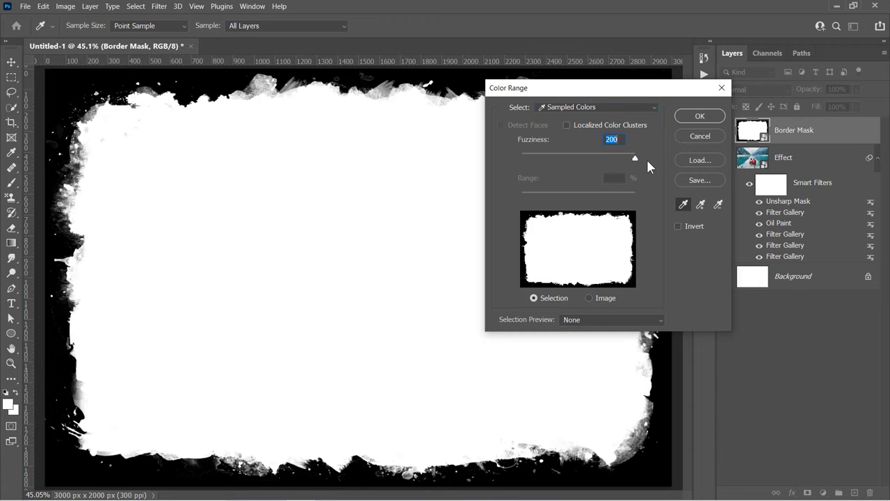
click(699, 116)
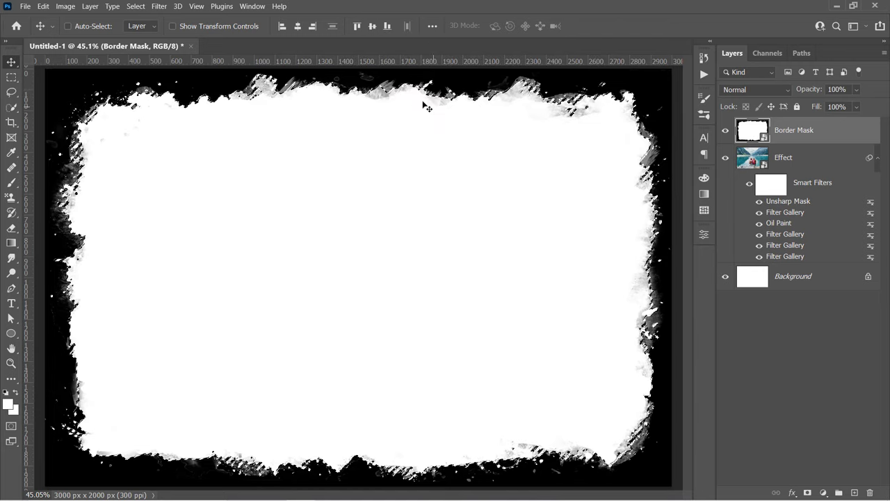
Turn the selection into a layer mask on Effect and delete the Border Mask layer
click(809, 162)
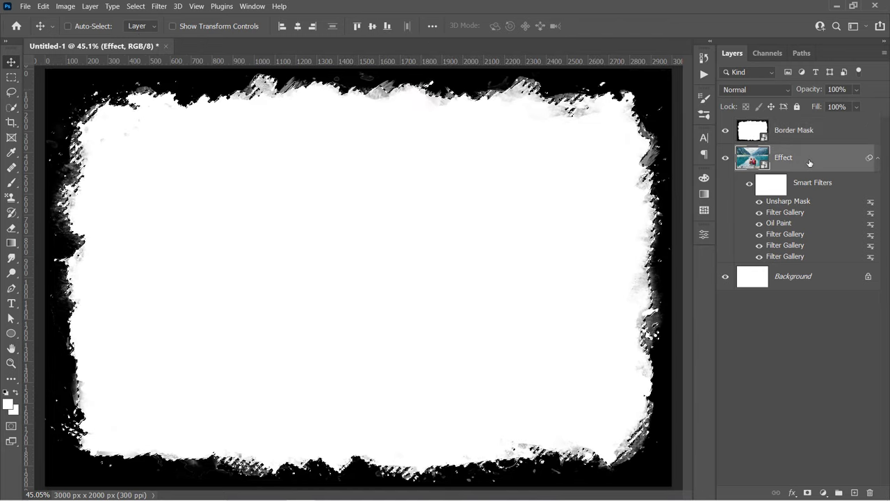
click(807, 492)
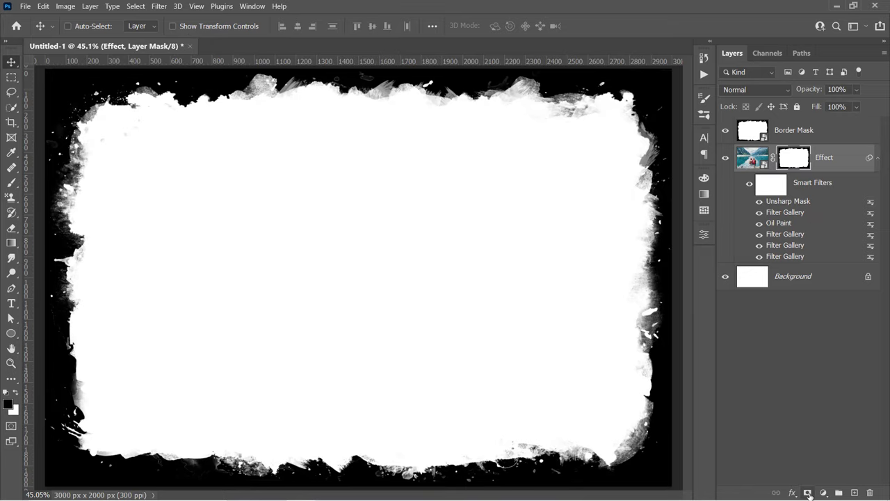
click(791, 139)
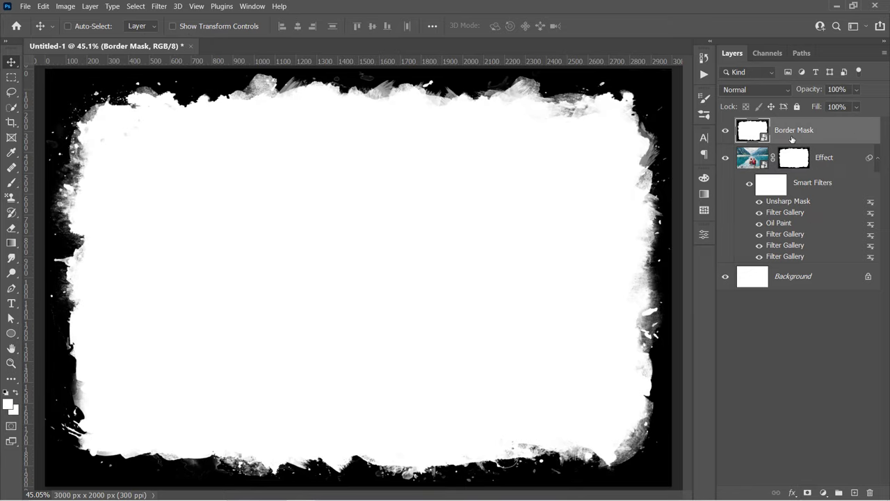
key(Delete)
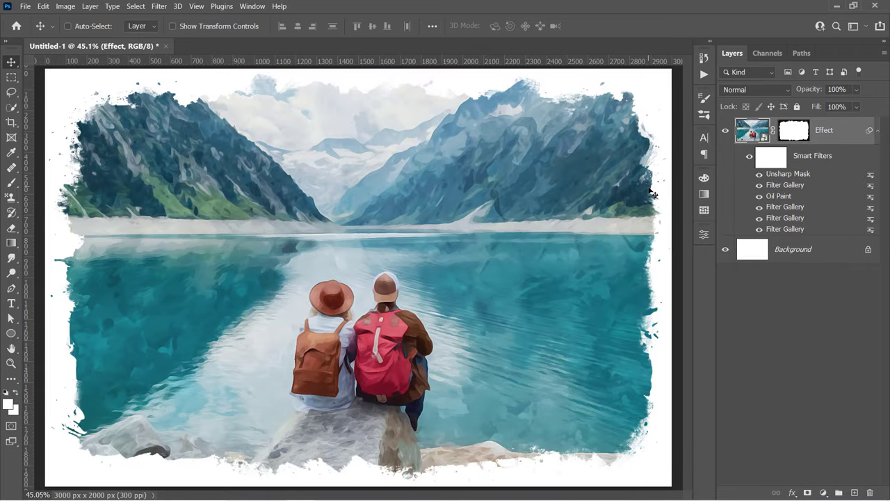
drag(794, 130, 710, 134)
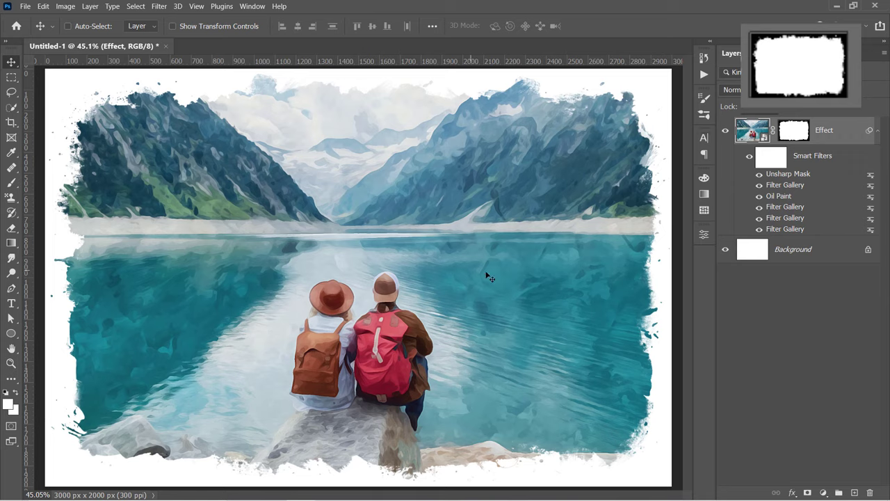
Add a #eeeeee solid colour fill layer above the original Background and name it Background
click(877, 139)
click(835, 164)
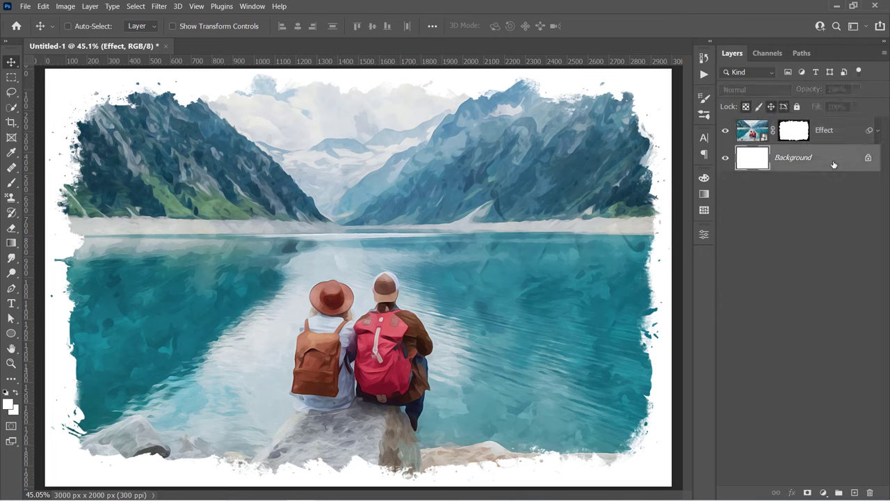
click(823, 492)
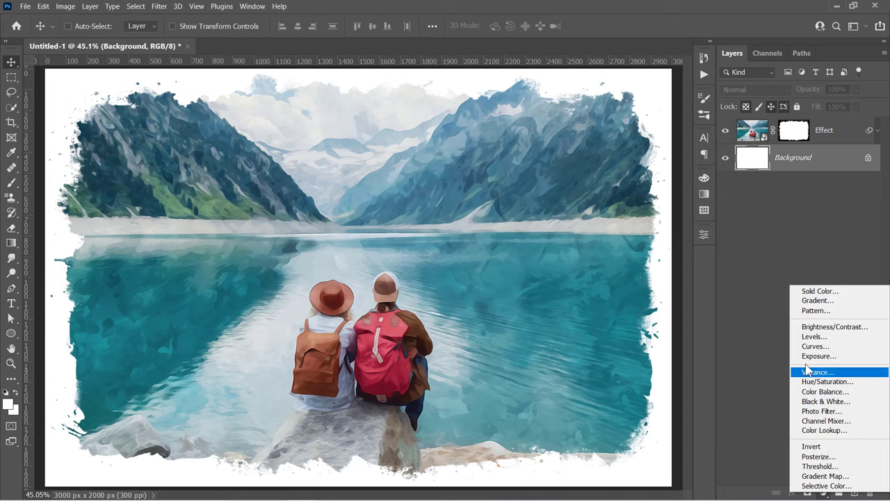
click(809, 294)
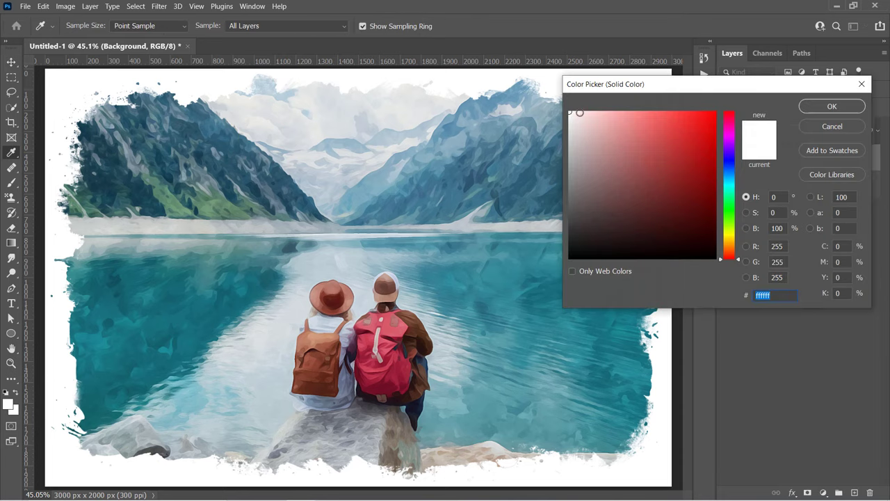
click(550, 121)
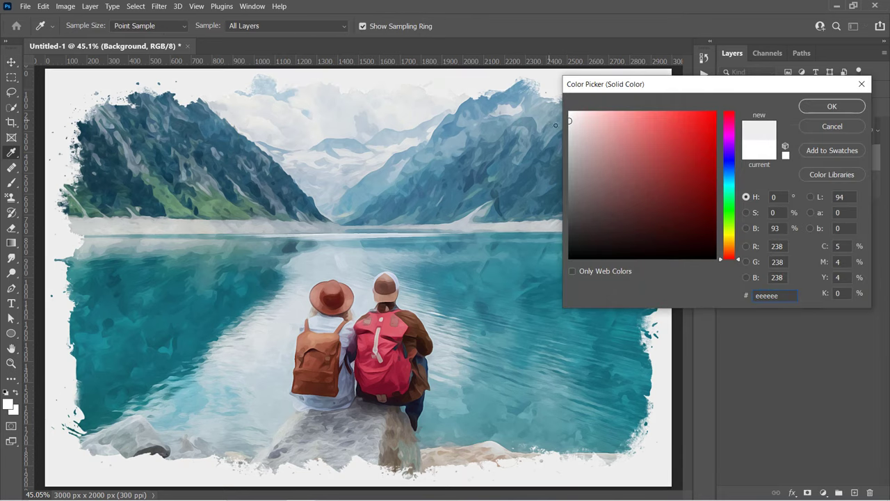
double_click(792, 295)
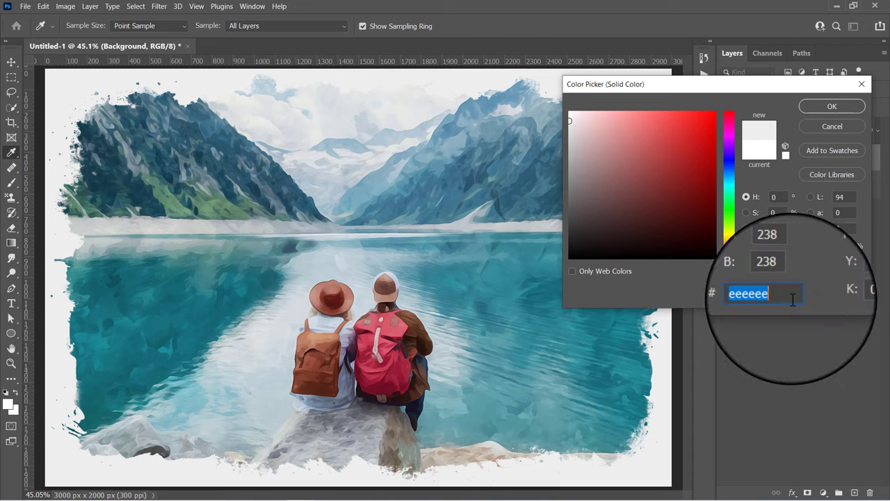
click(822, 109)
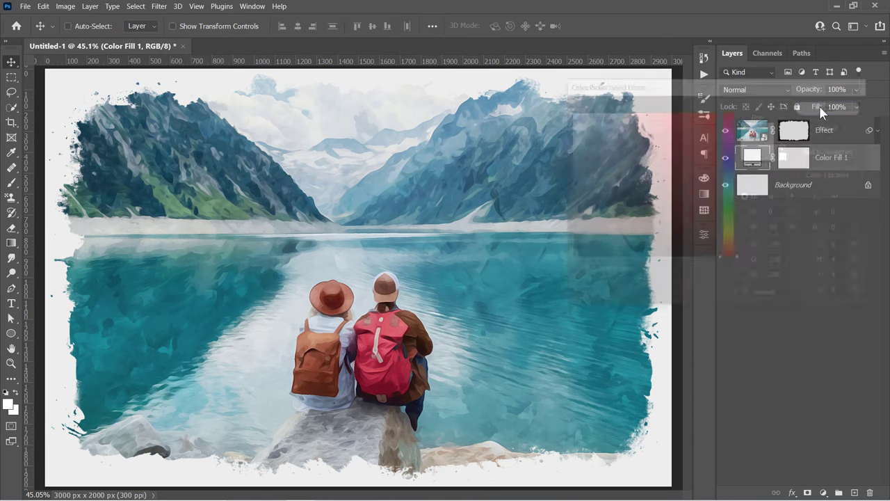
double_click(832, 157)
text(Background)
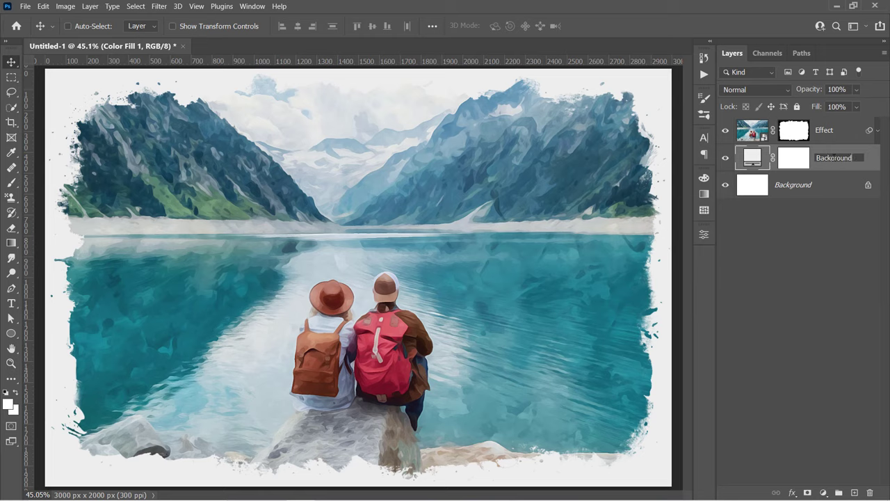
key(Return)
click(835, 186)
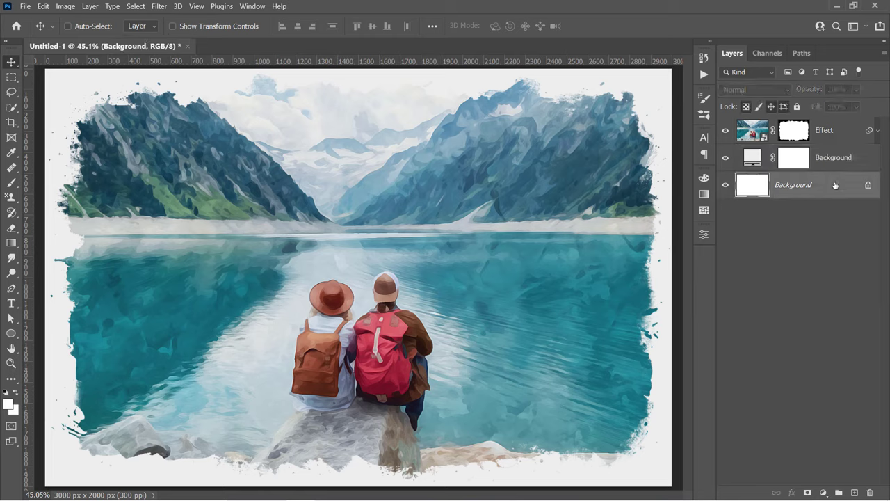
Delete the old Background layer, then embed the paper texture above Effect, rotated 90° and scaled to fill the canvas
key(Delete)
click(848, 137)
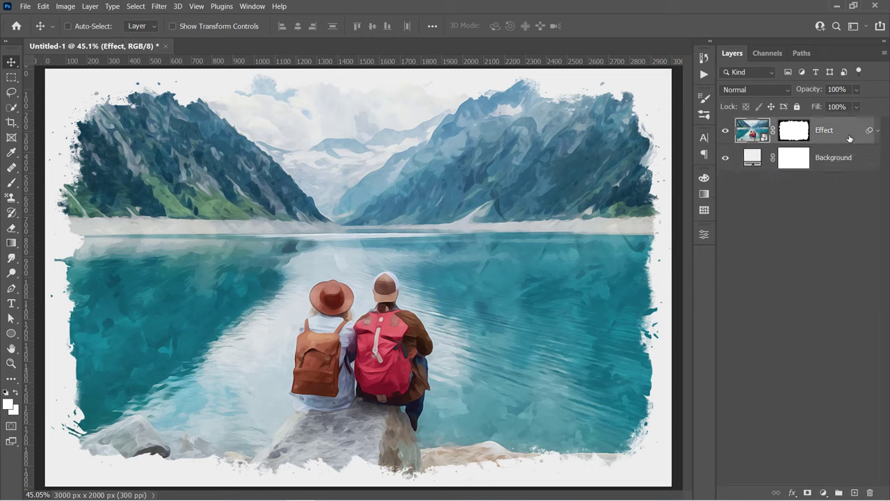
click(25, 6)
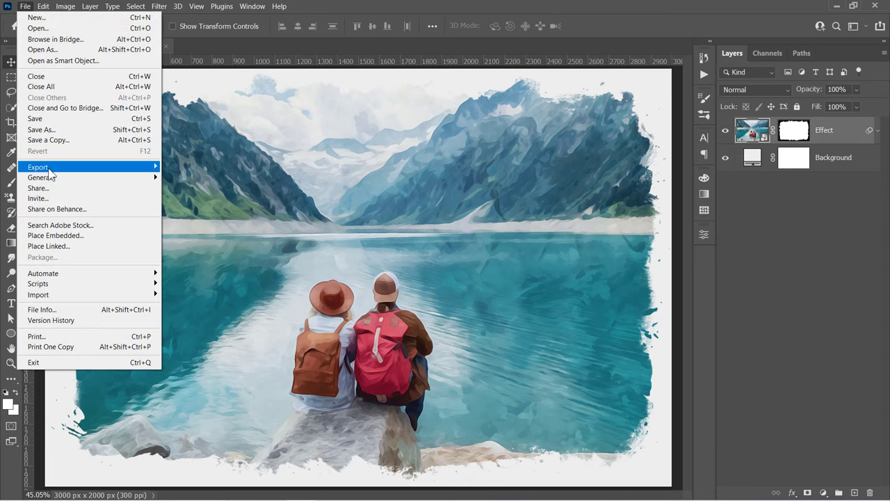
click(69, 236)
click(134, 181)
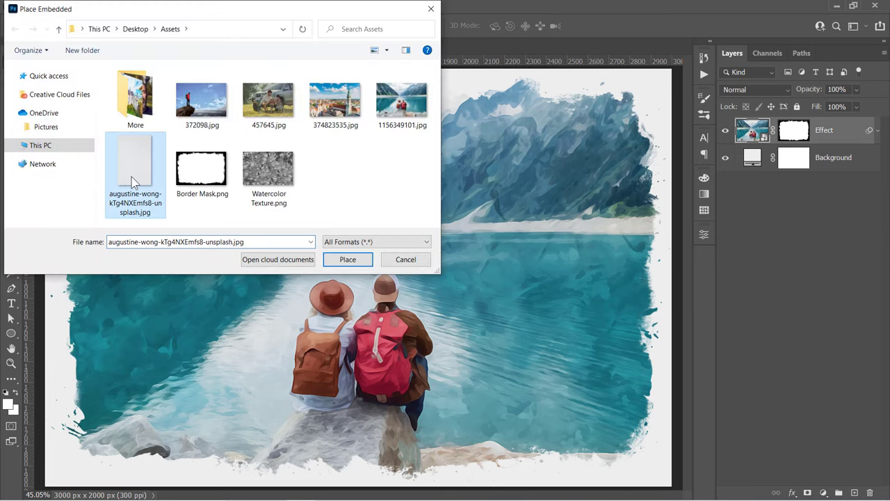
click(346, 260)
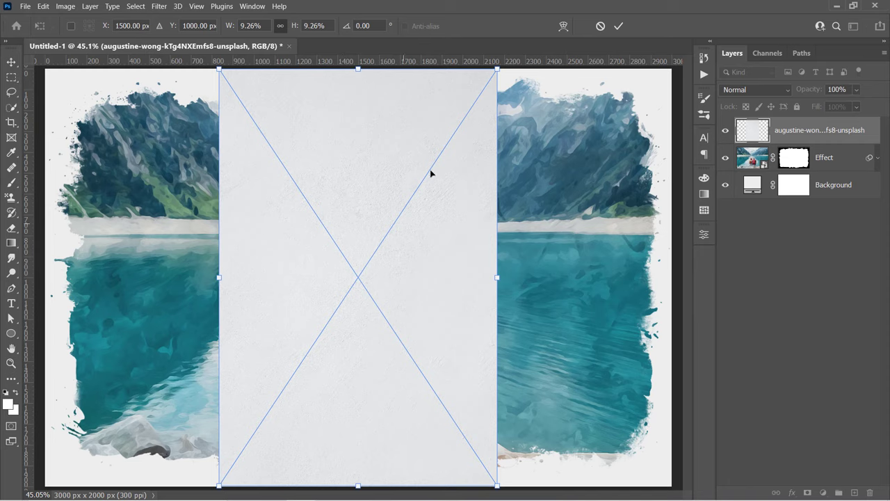
drag(516, 81, 595, 407)
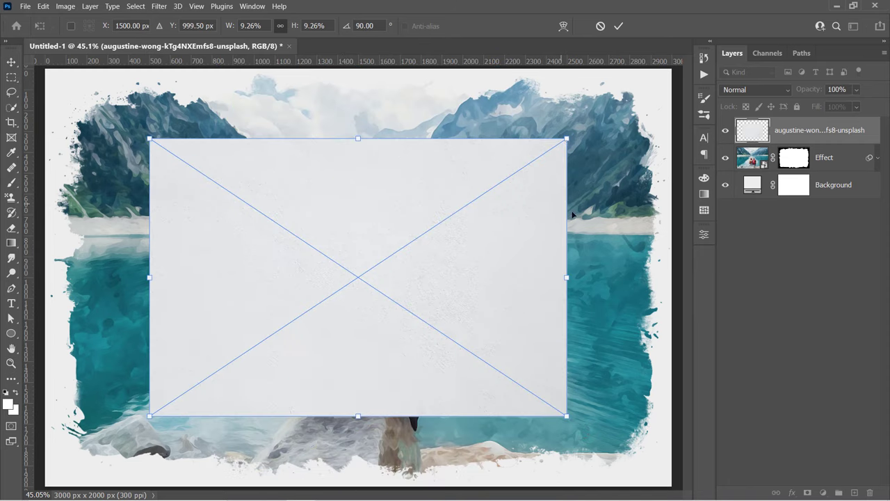
drag(567, 139, 673, 67)
key(Return)
Blend the paper texture with Multiply and bring the two hikers into view
click(735, 90)
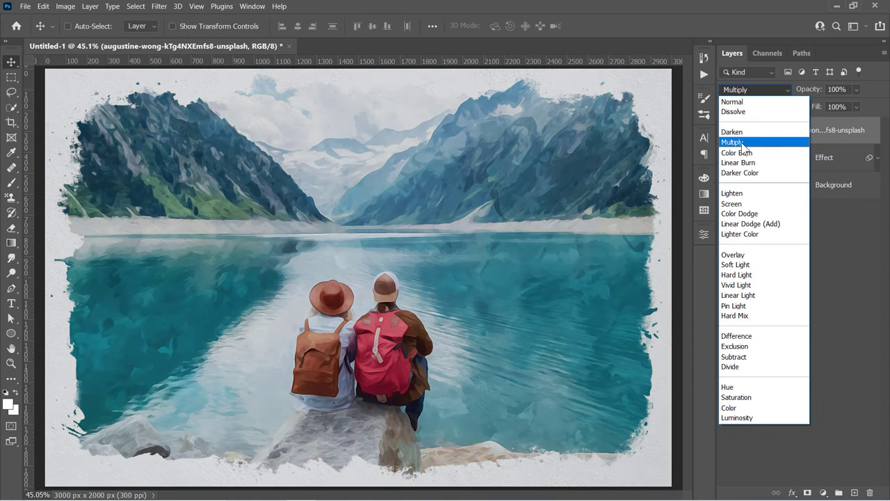
click(732, 142)
scroll(327, 260, up, 5)
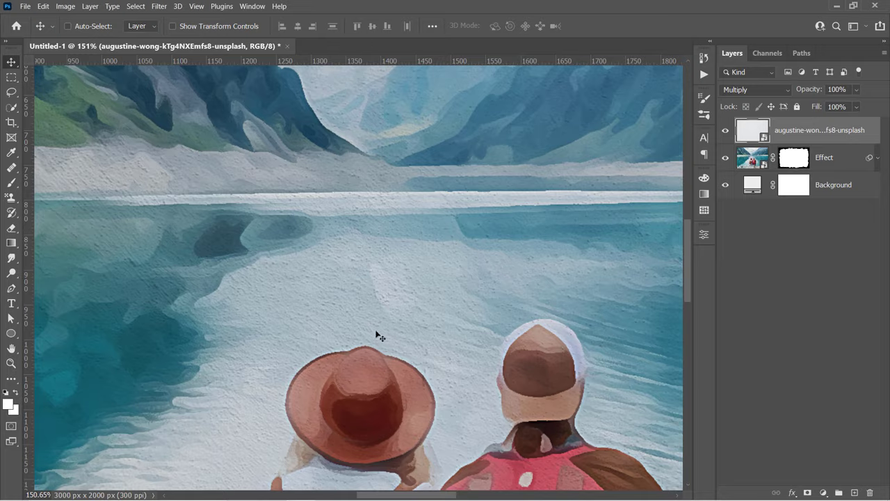
drag(377, 333, 343, 270)
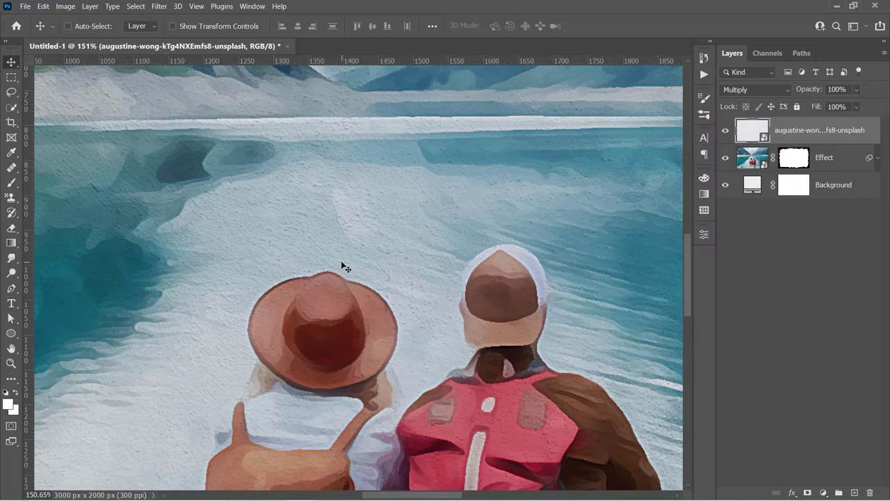
click(824, 492)
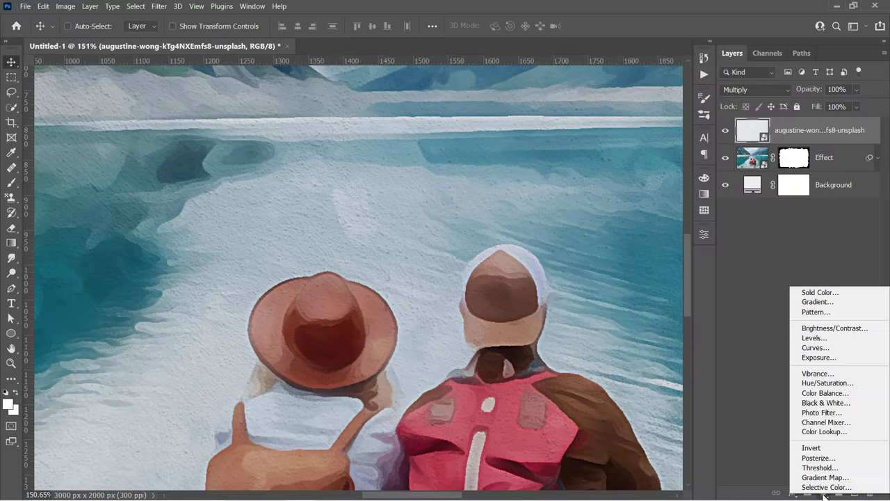
Add a Curves adjustment with the white and black points pulled inward for more contrast
click(815, 348)
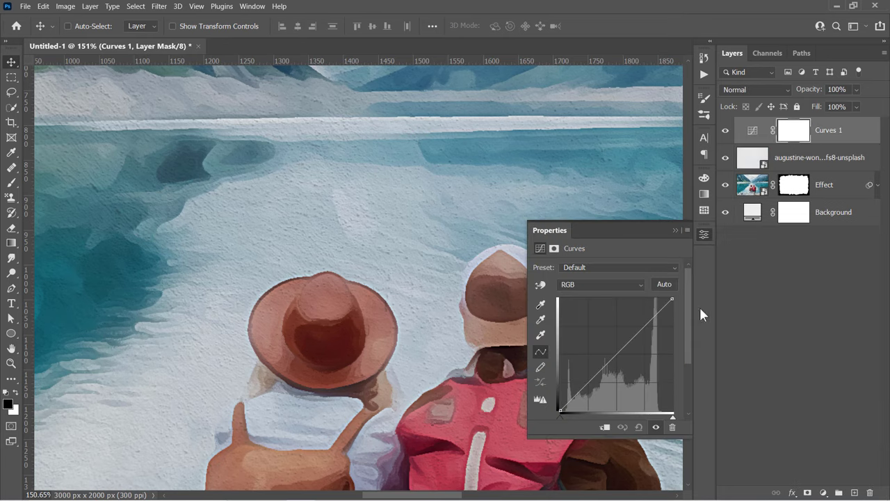
drag(672, 299, 658, 298)
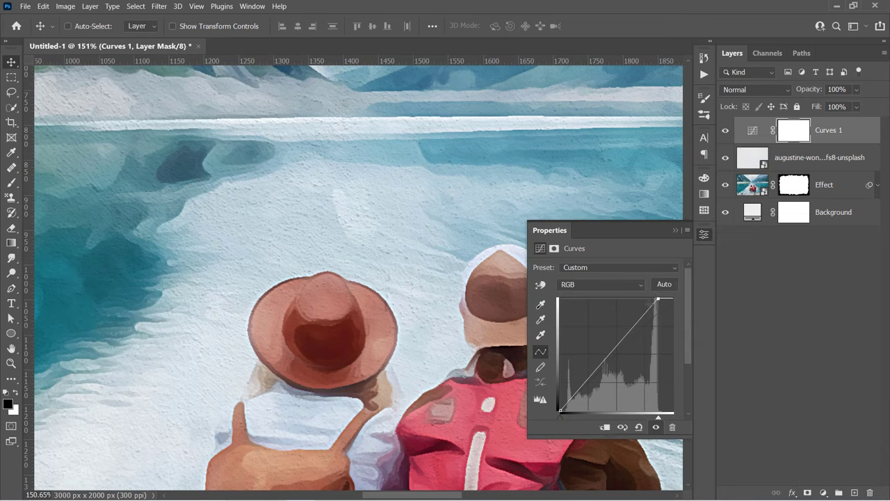
drag(562, 408, 563, 413)
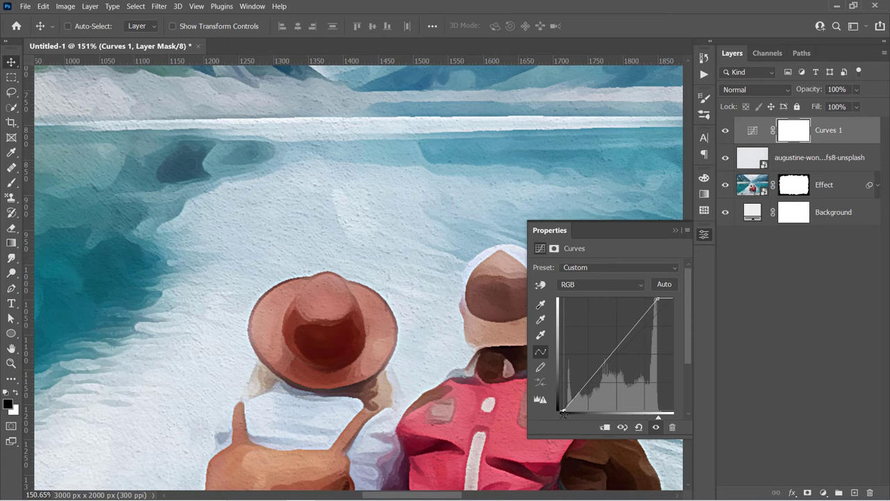
click(674, 229)
key(ctrl+0)
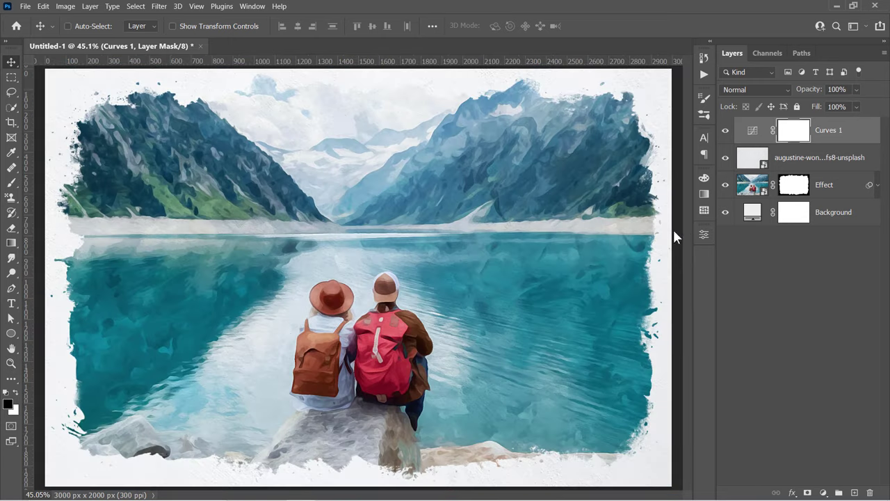
Add Selective Color with Black at -20 for Whites, -10 for Neutrals and +10 for Blacks
click(824, 492)
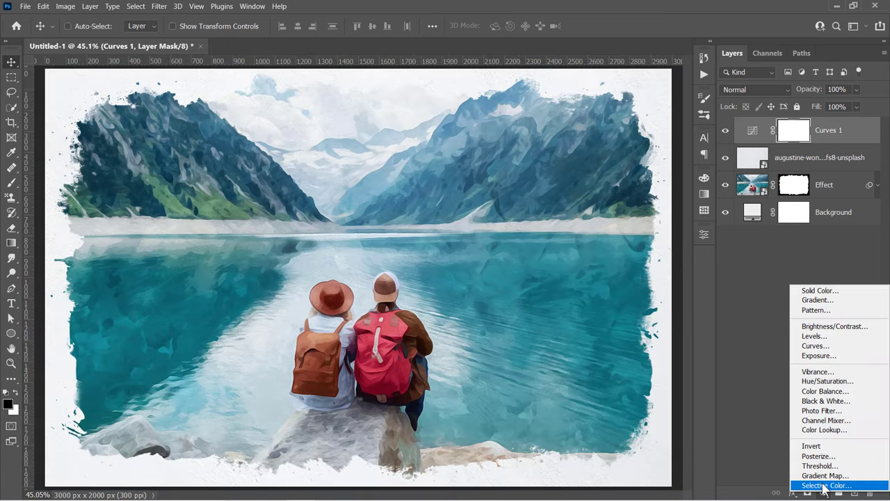
click(825, 485)
click(603, 282)
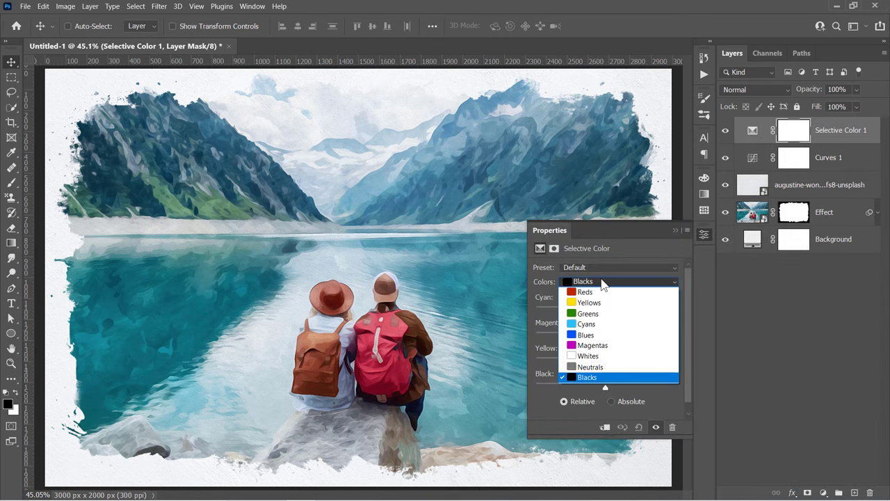
click(608, 358)
drag(605, 387, 592, 389)
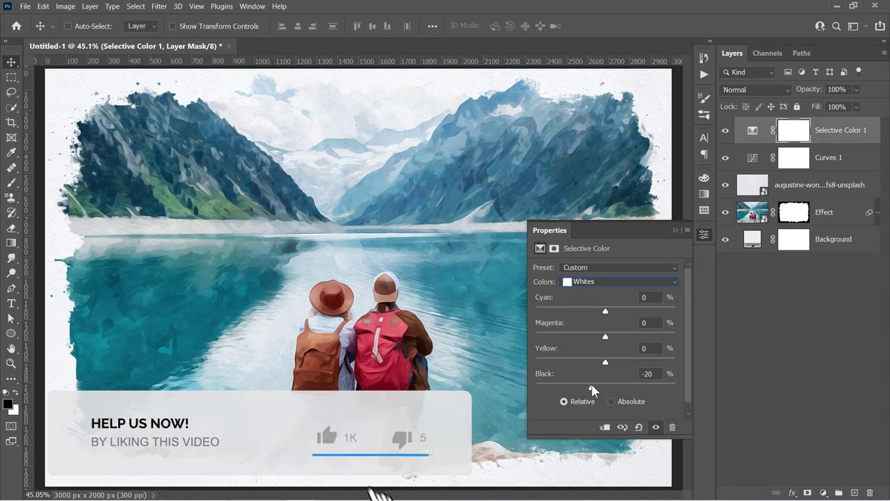
click(612, 281)
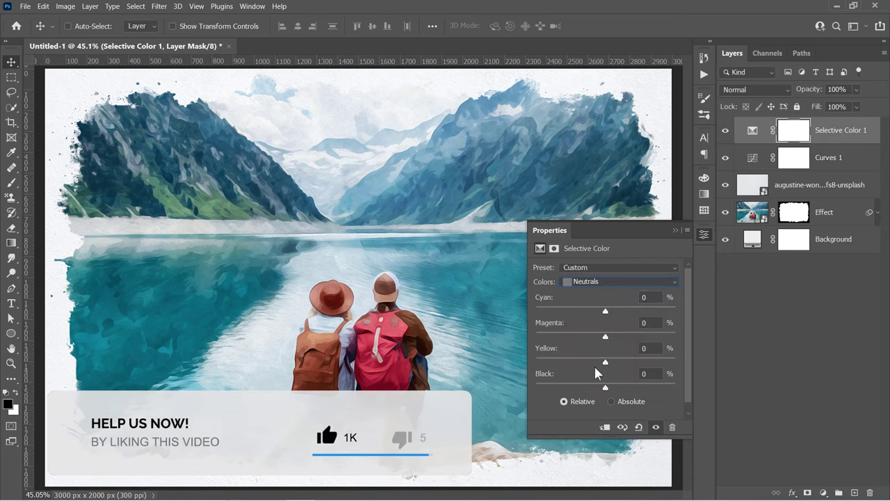
drag(605, 387, 613, 388)
click(613, 281)
click(602, 376)
click(824, 492)
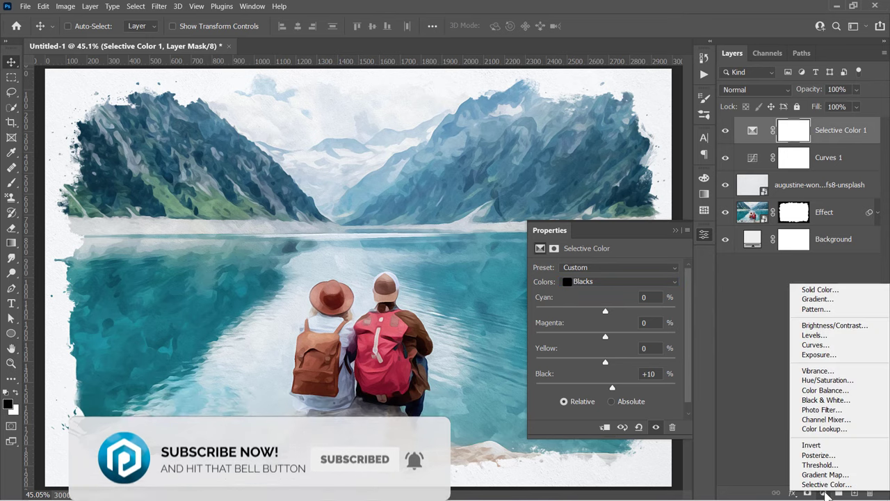
Add a Color Lookup layer using 3Strip.look at 50% opacity
click(824, 428)
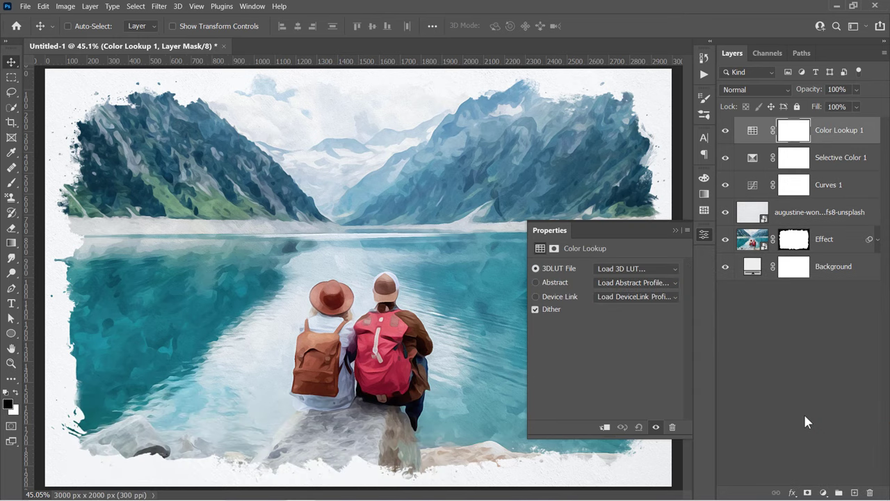
click(629, 268)
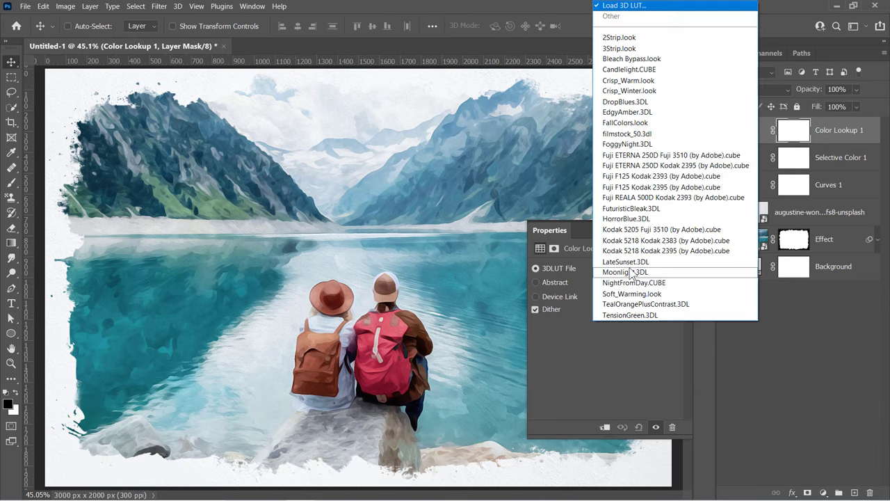
click(626, 55)
click(676, 230)
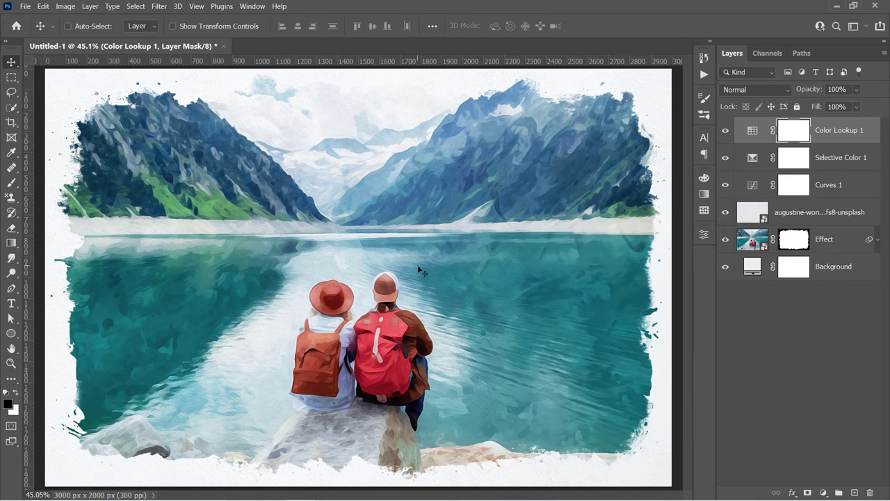
click(725, 131)
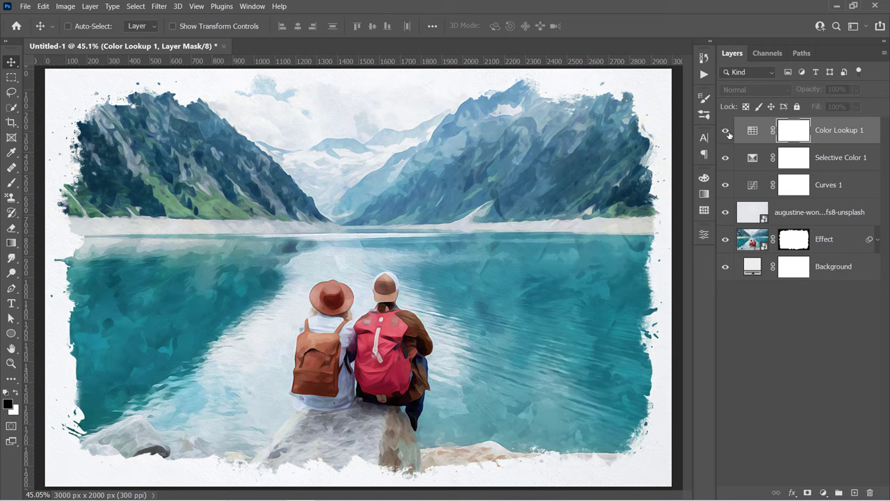
click(725, 130)
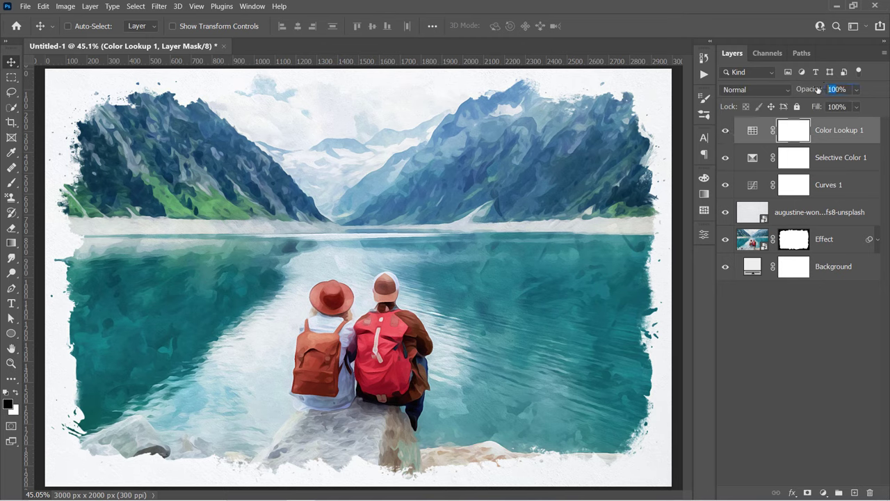
text(50)
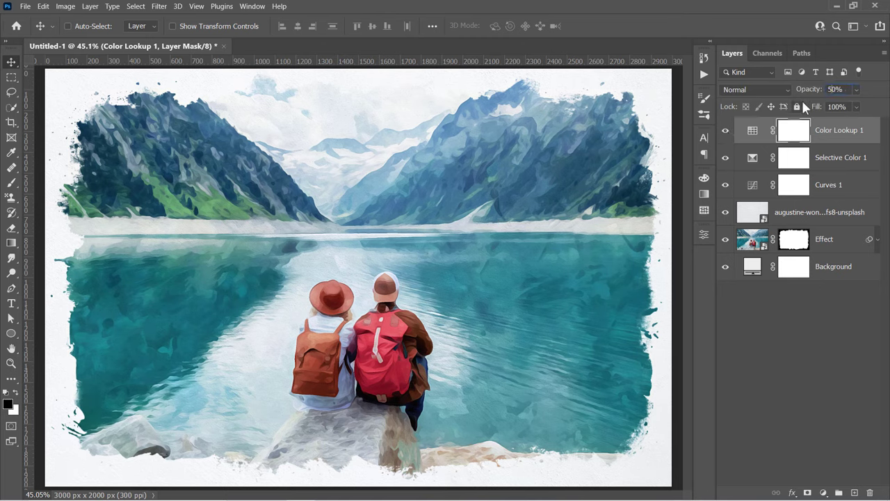
Group the layers from Color Lookup 1 down to the paper texture into a group named Adjustments
click(752, 130)
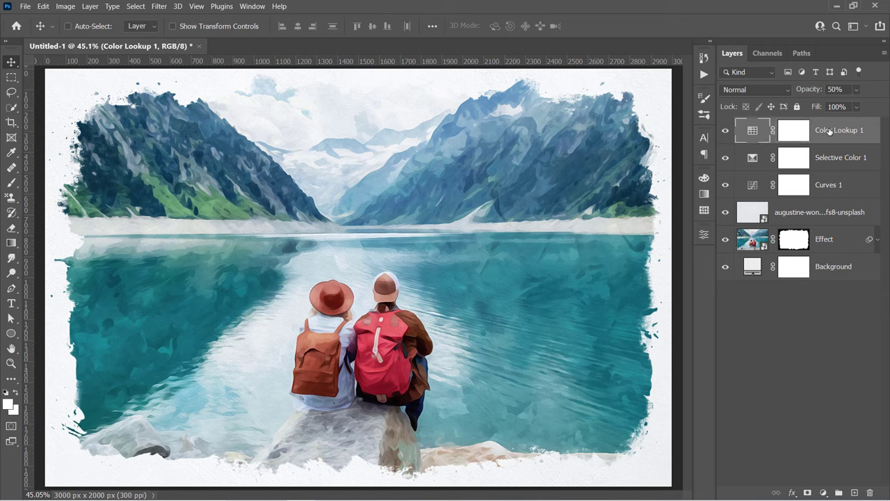
shift+click(833, 212)
key(ctrl+g)
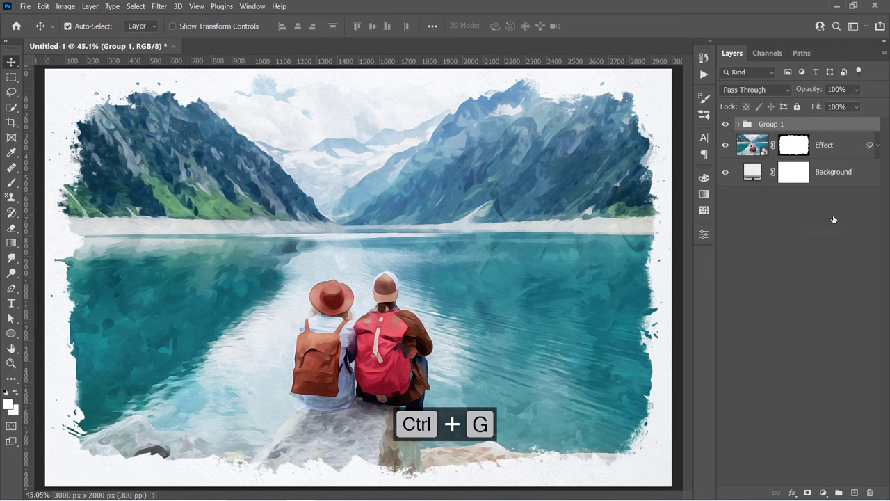
double_click(765, 125)
text(Acjustment)
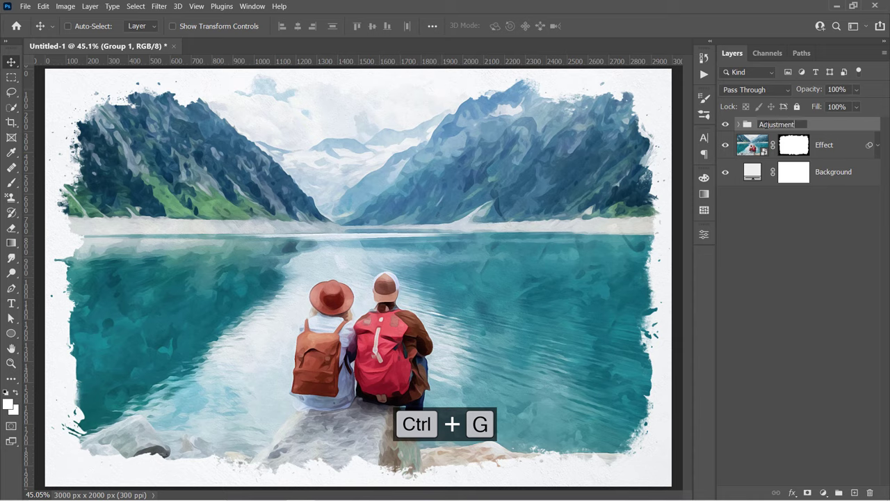
text(s)
key(Return)
click(726, 125)
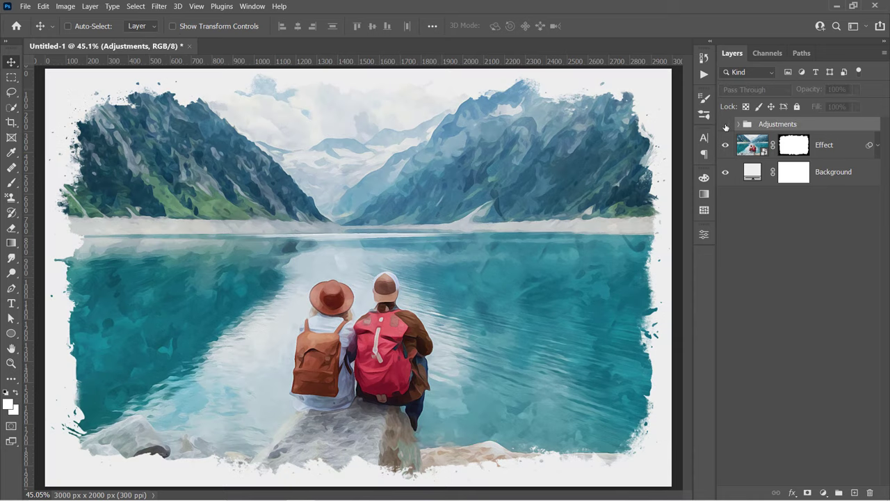
click(725, 126)
Open the Effect smart object's contents and select the lake photo layer
key(ctrl+minus)
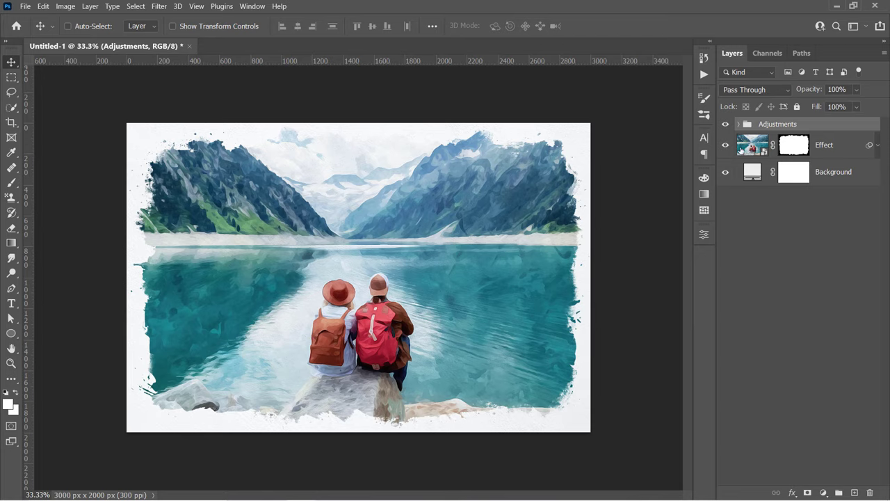
click(741, 152)
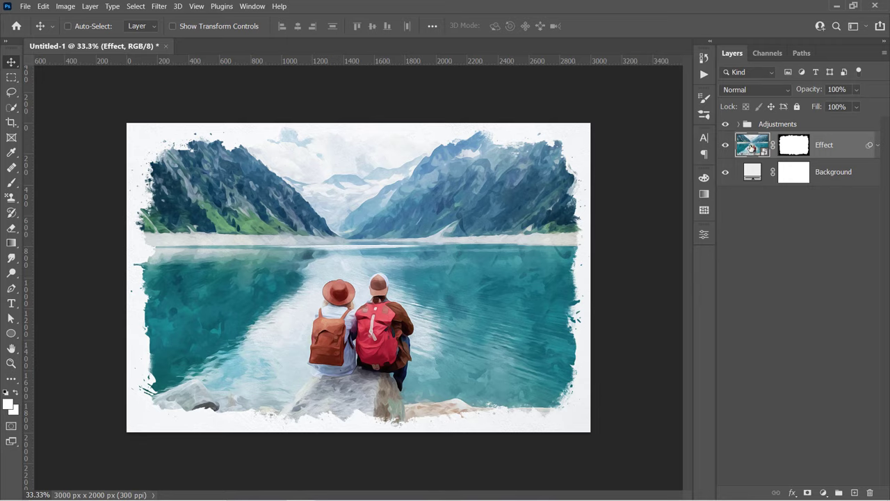
double_click(751, 148)
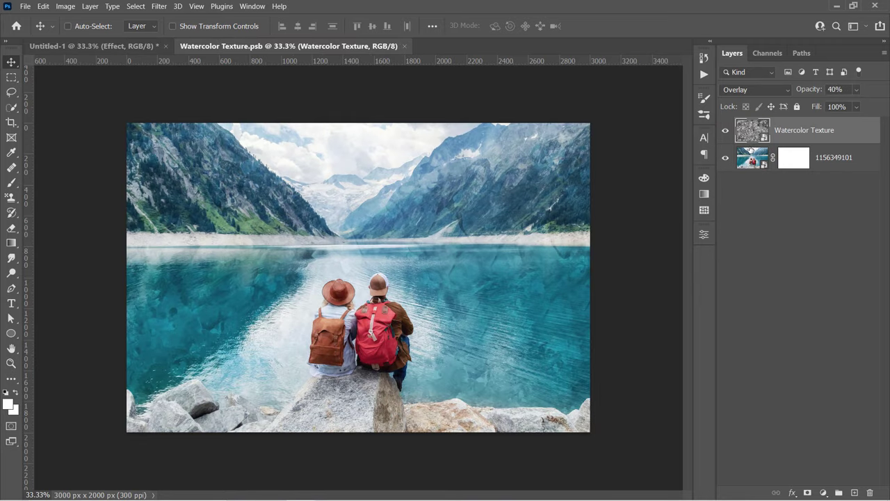
click(754, 161)
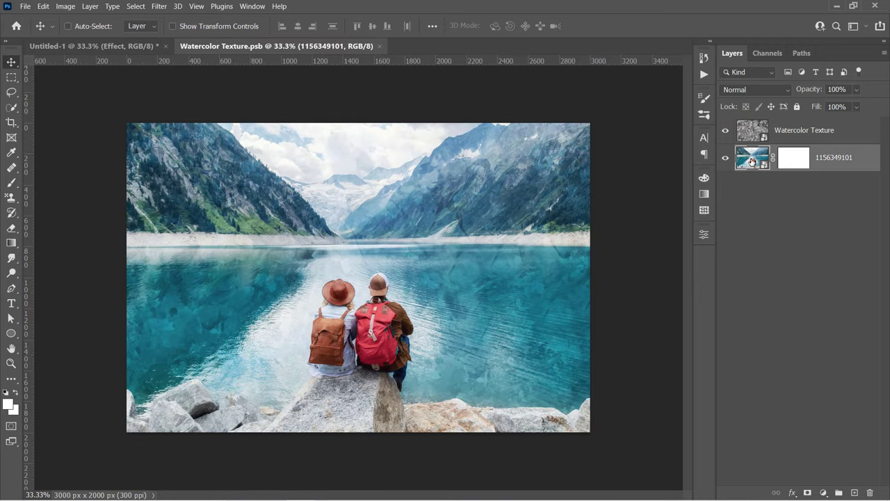
Embed the city photo 374823535.jpg above the lake photo and save the contents
click(25, 6)
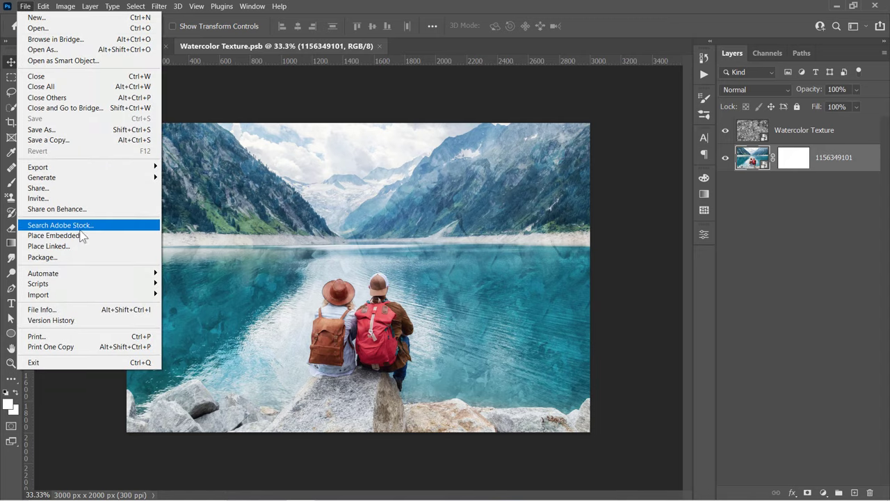
click(81, 237)
double_click(320, 124)
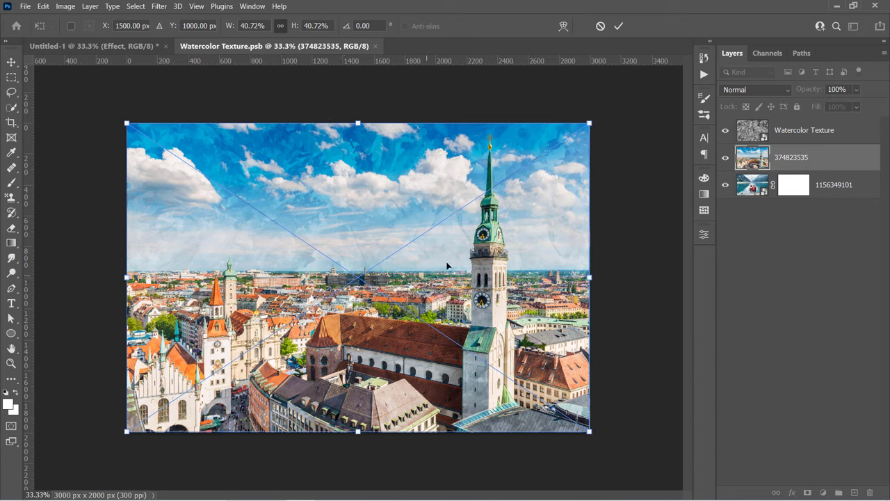
key(Return)
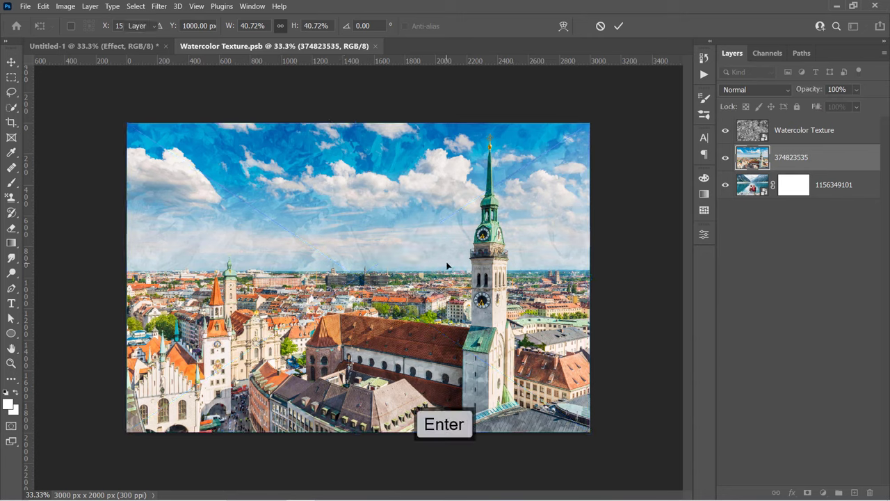
key(ctrl+s)
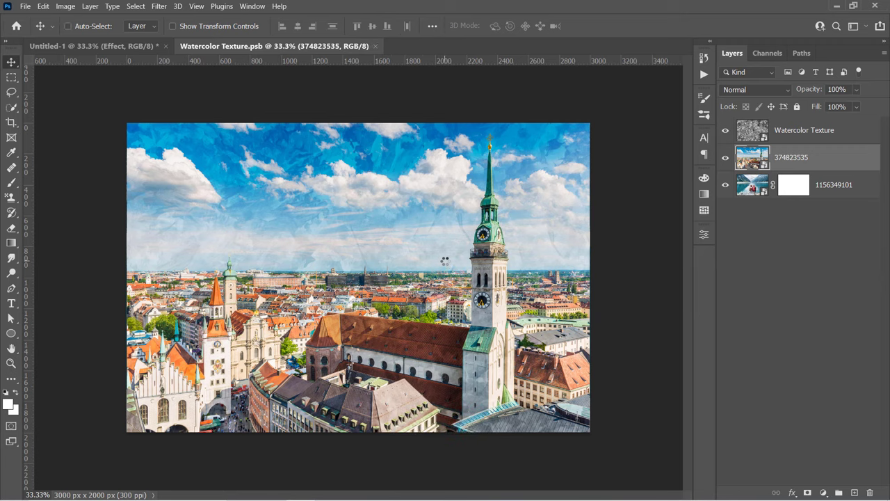
Back in Untitled-1, inspect the painted rooftops, clock tower and torn border up close, then fit to screen
click(128, 46)
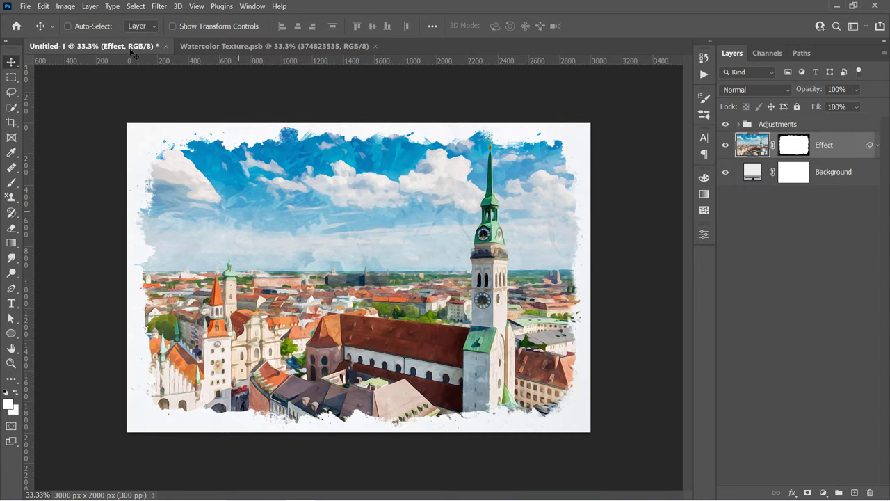
scroll(265, 336, up, 10)
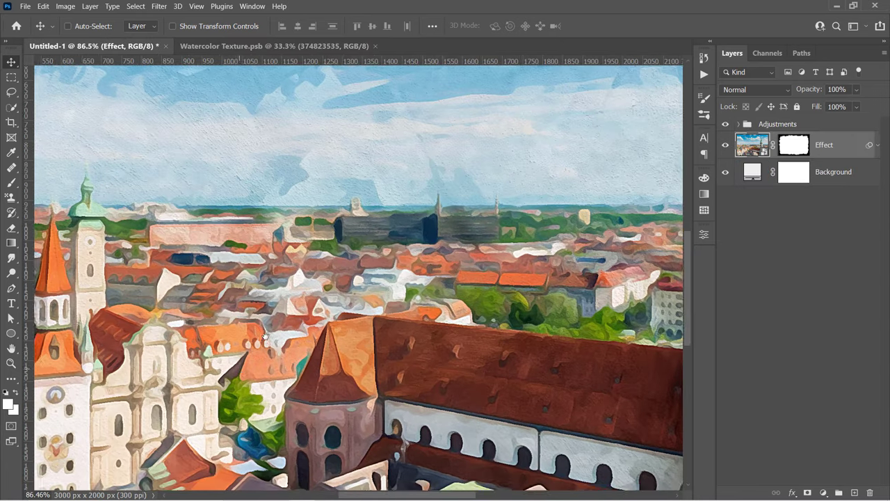
drag(264, 336, 431, 169)
drag(626, 259, 412, 260)
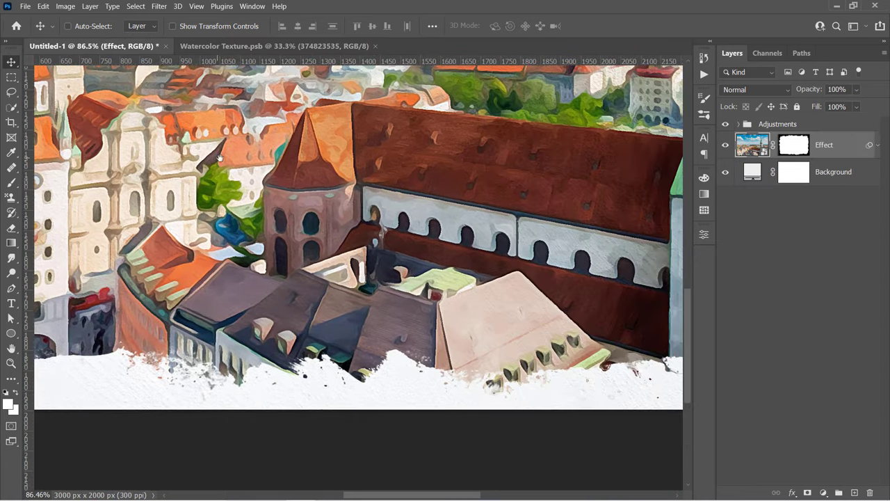
drag(543, 259, 308, 264)
drag(491, 188, 385, 326)
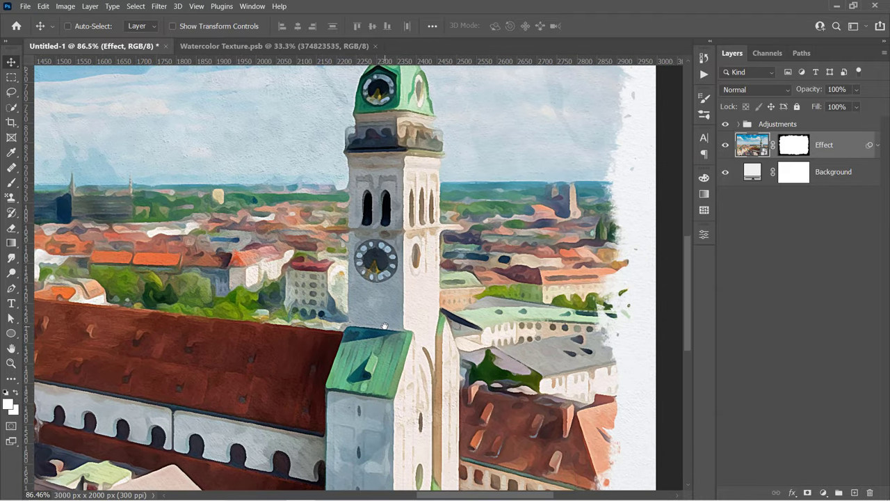
scroll(388, 245, up, 2)
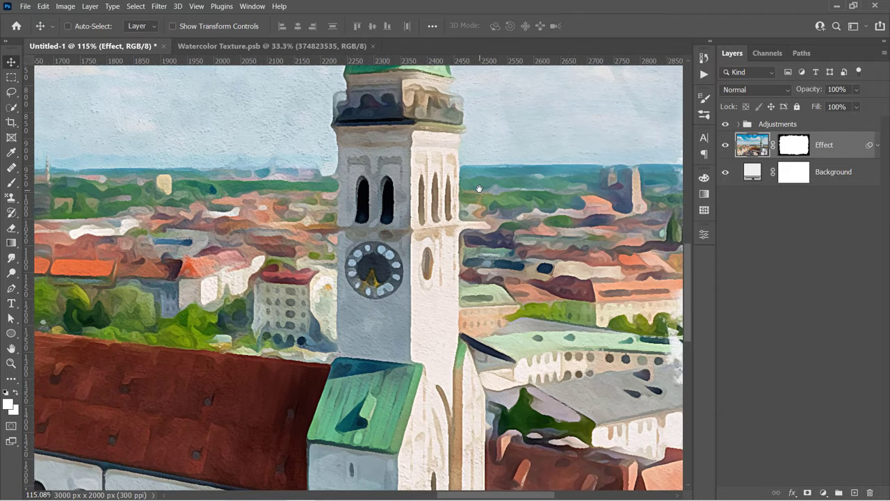
drag(480, 188, 499, 416)
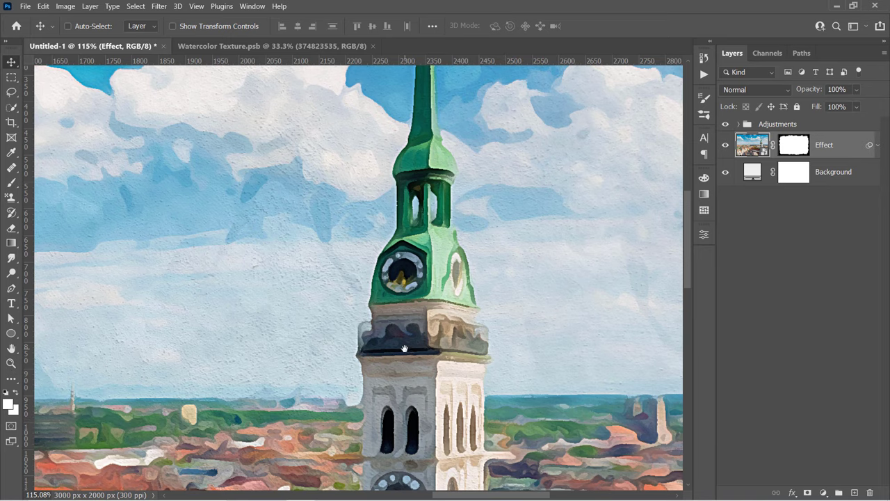
key(ctrl+0)
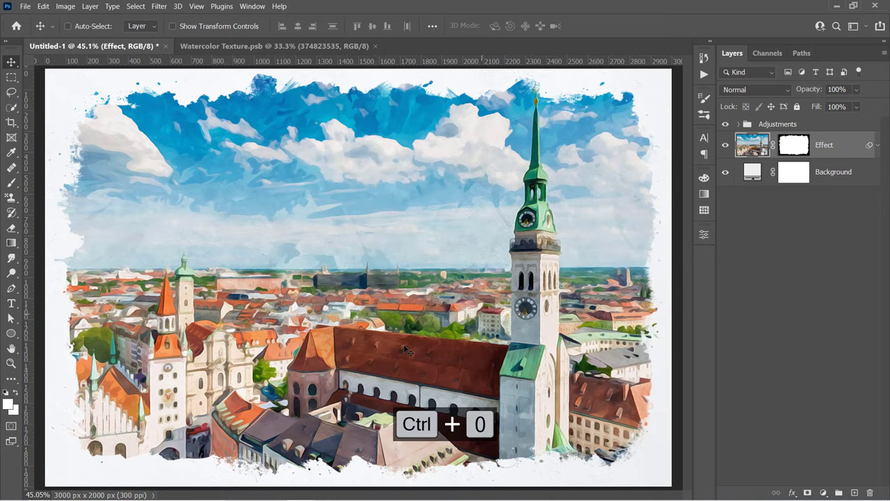
Embed the hiker photo 372098.jpg in the Effect smart object, scale it to fill, save, and check the template
double_click(755, 151)
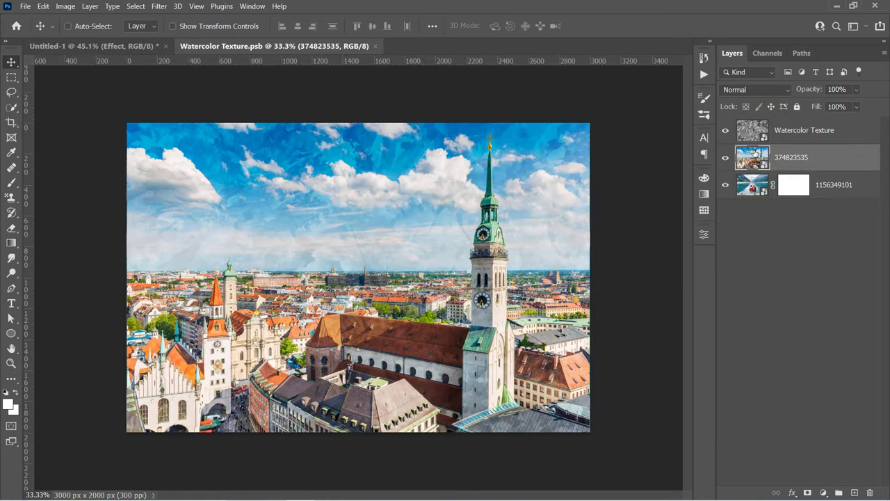
click(25, 6)
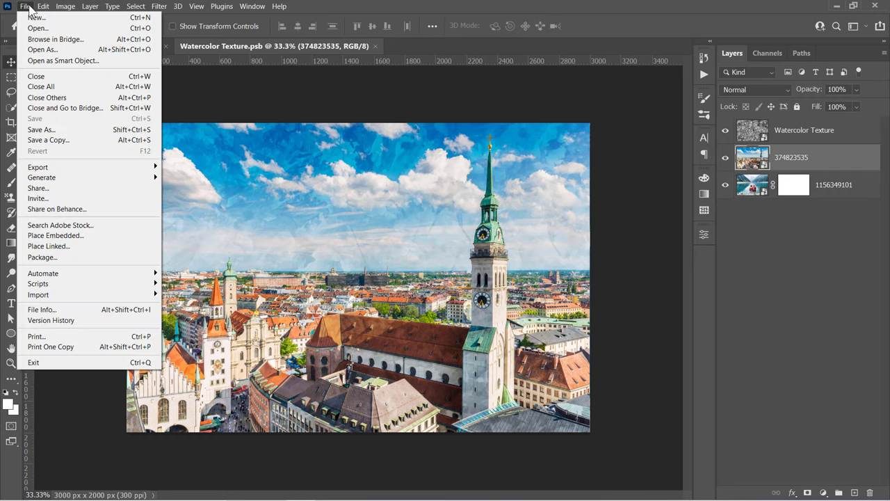
click(98, 238)
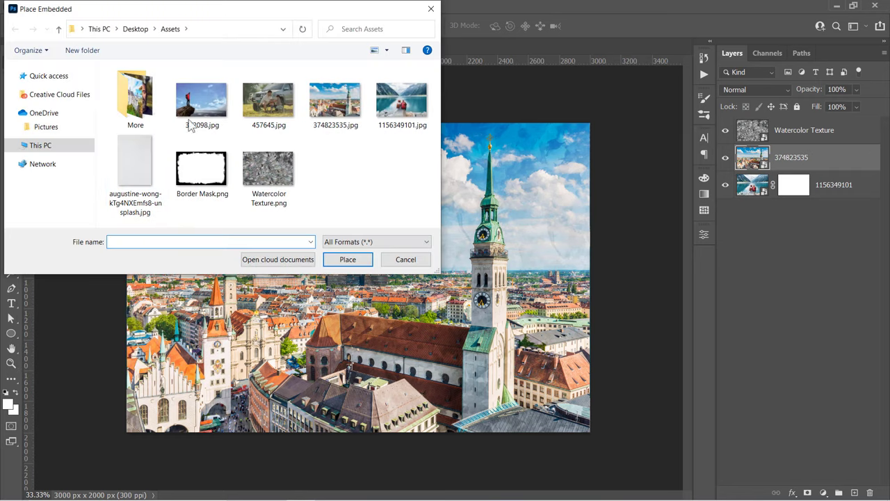
click(202, 101)
click(347, 260)
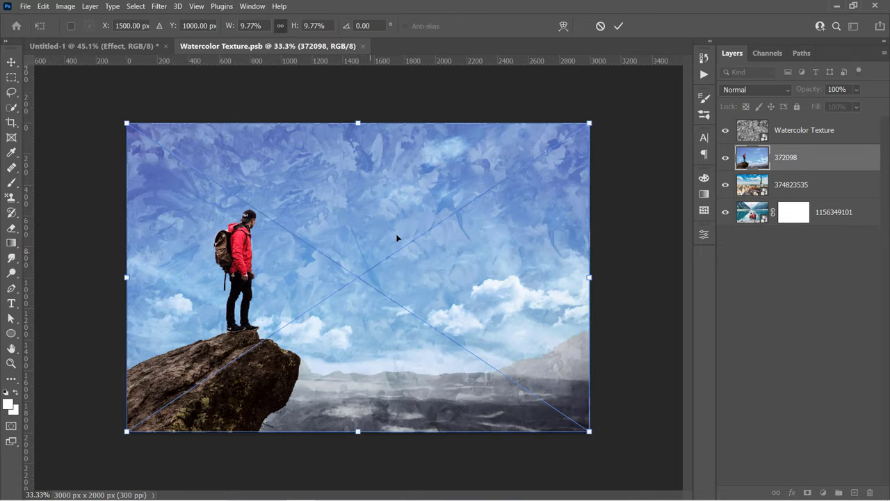
drag(589, 124, 569, 219)
key(Return)
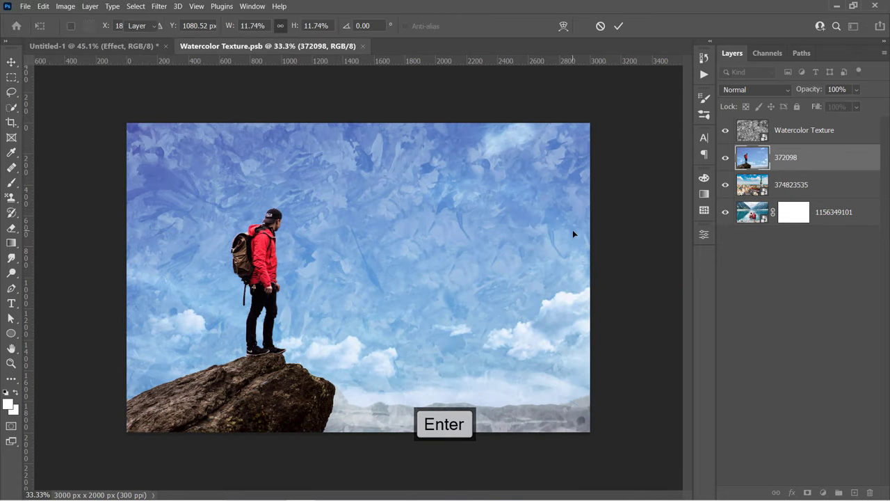
key(ctrl+s)
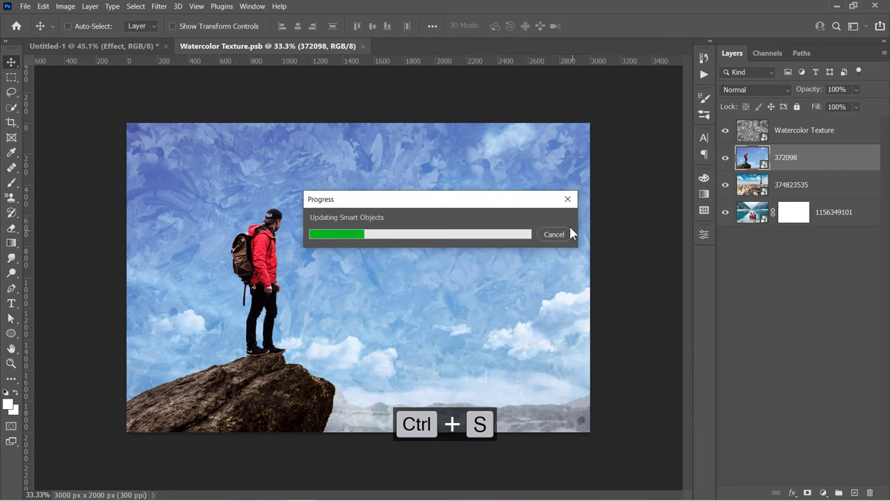
click(132, 46)
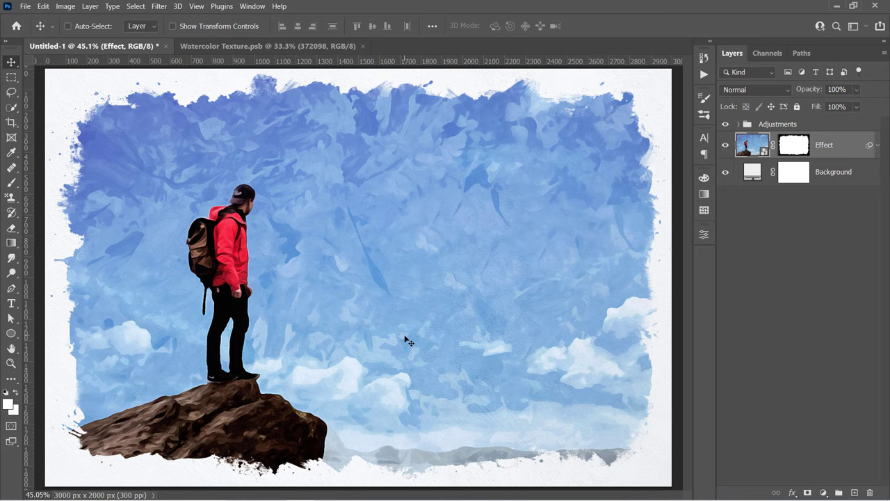
Embed the camping photo 457645.jpg in the smart object's contents and save to update the template
click(265, 46)
click(25, 6)
click(56, 225)
double_click(261, 119)
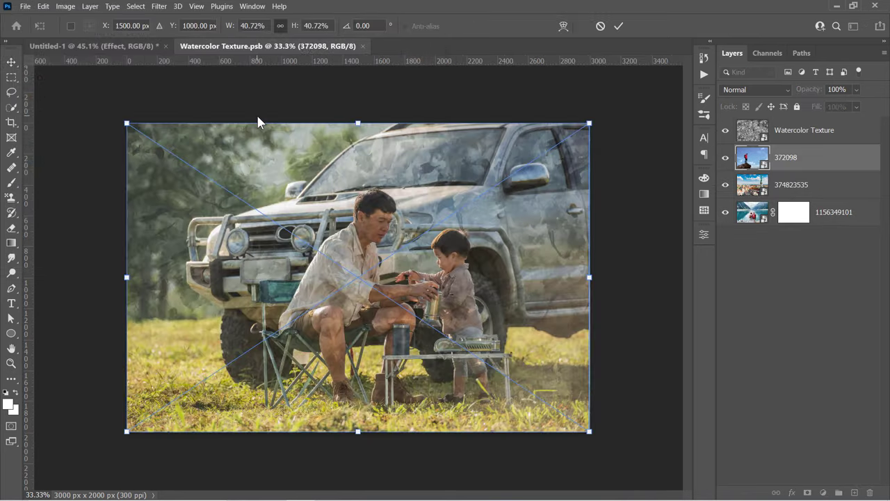
key(Return)
key(ctrl+s)
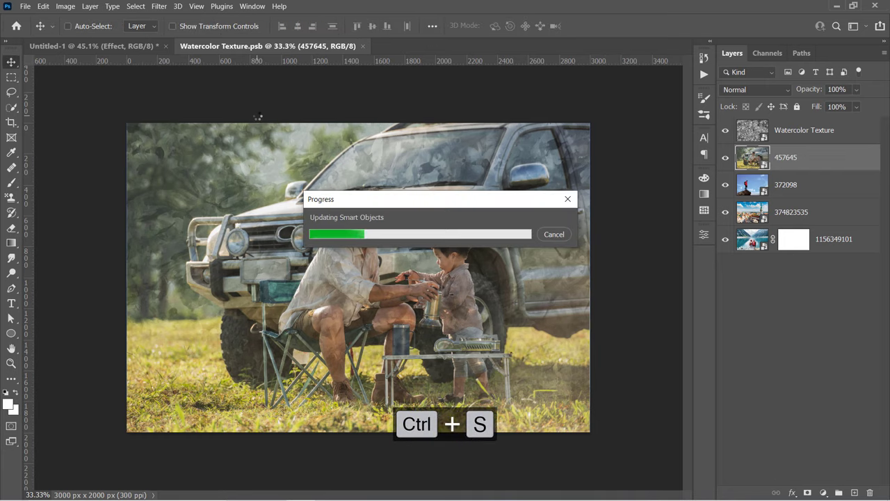